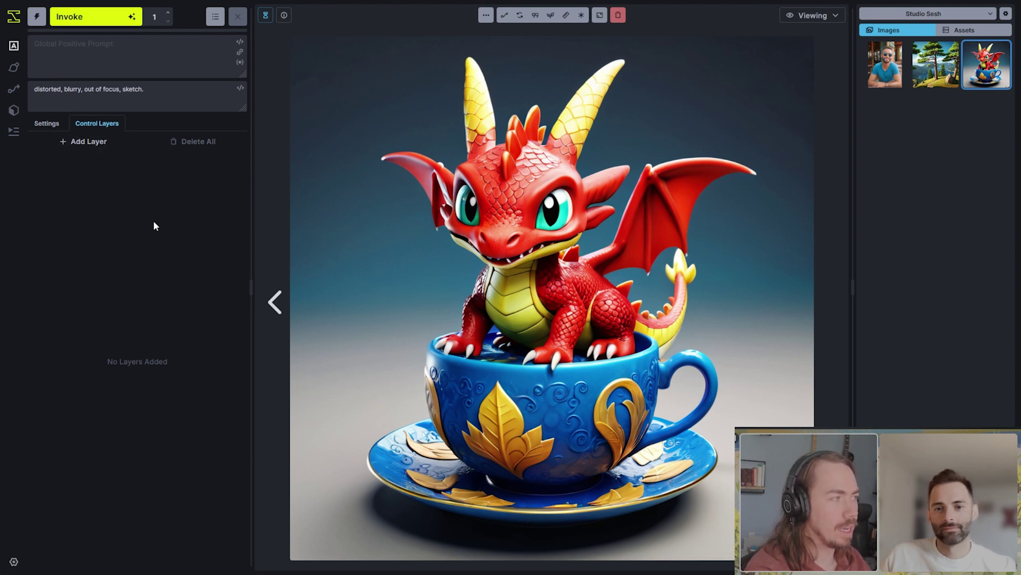
Add three control layers: a Global Initial Image, a Global IP Adapter and a Global Control Adapter.
left_click(74, 141)
left_click(47, 123)
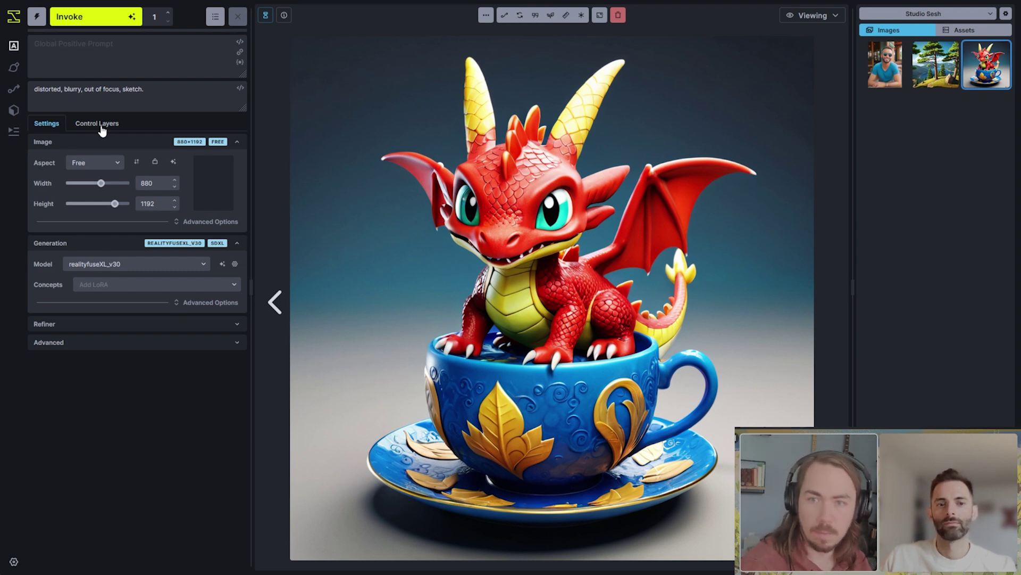
left_click(101, 128)
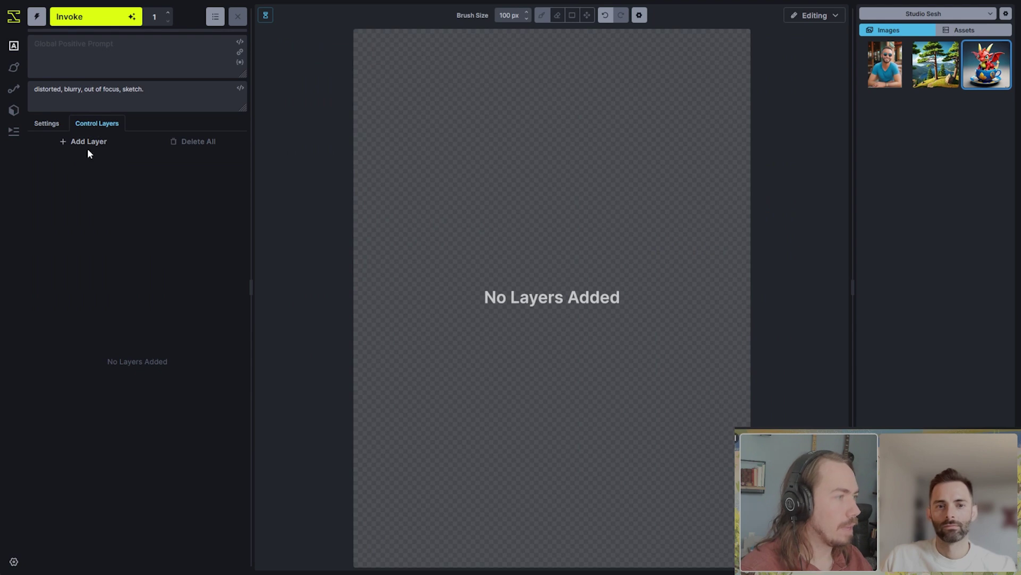
left_click(91, 144)
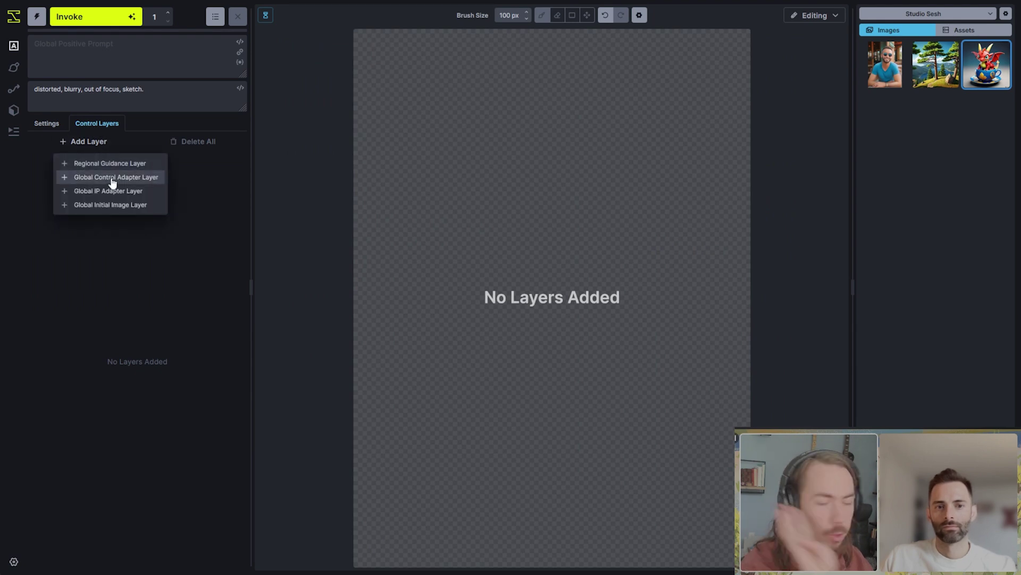
left_click(118, 205)
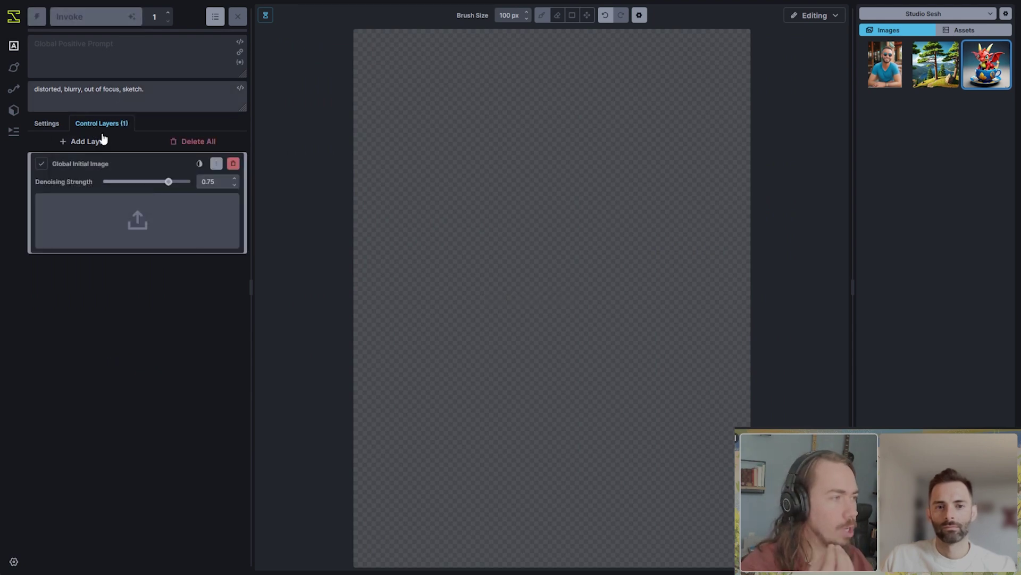
left_click(101, 141)
left_click(117, 191)
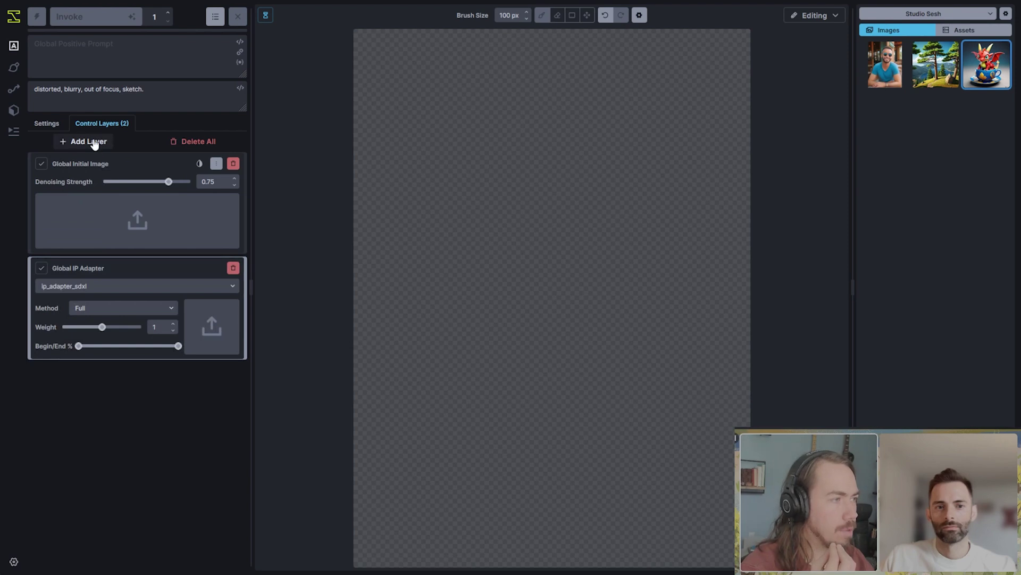
left_click(89, 141)
left_click(104, 176)
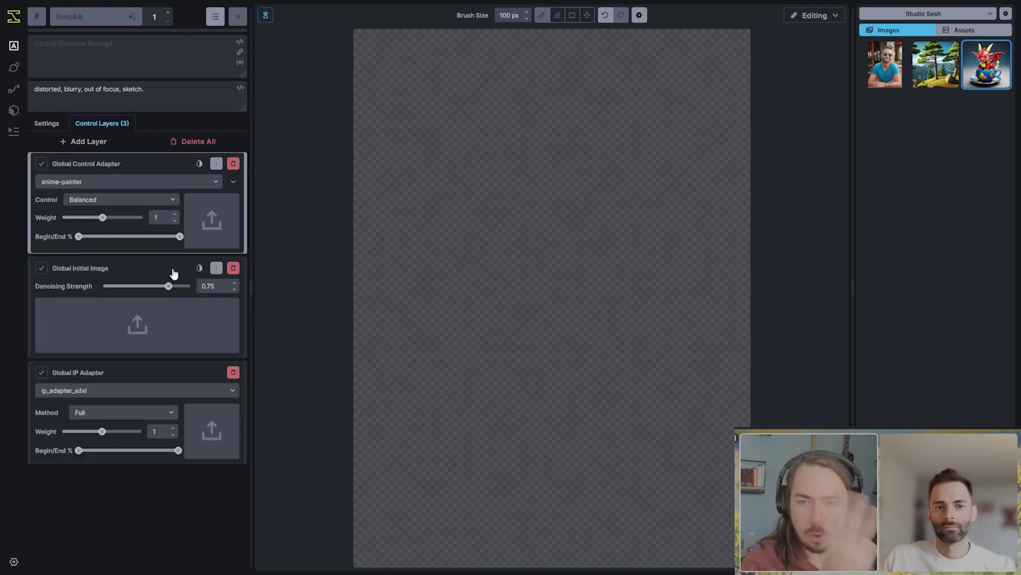
Set the control adapter to controlnet-canny-sdxl-1.0 and the IP adapter to ip_adapter_sdxl_vit_h, and assign the dragon teacup image to all three layers.
left_click(146, 182)
left_click(121, 244)
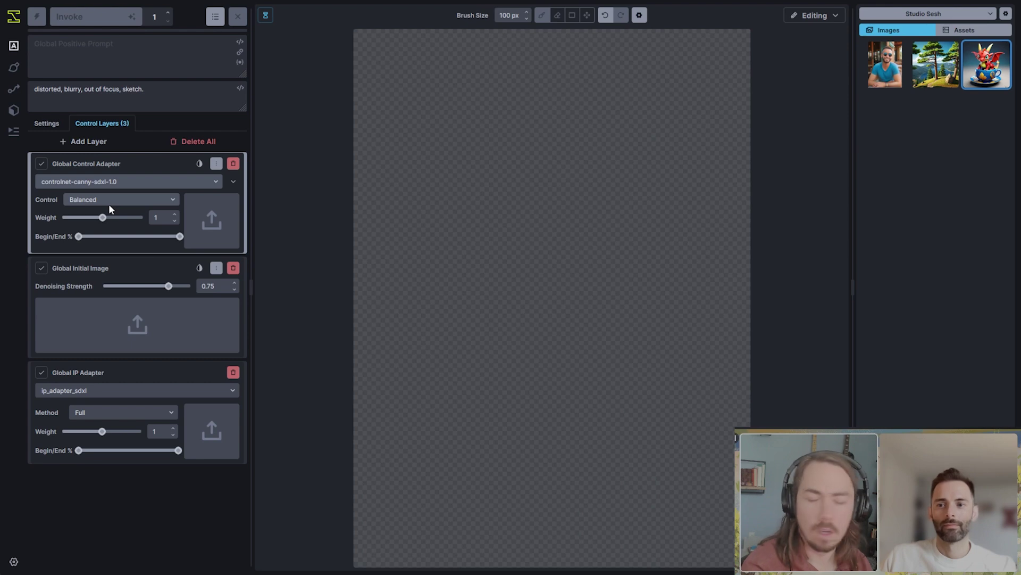
left_click(132, 389)
left_click(114, 449)
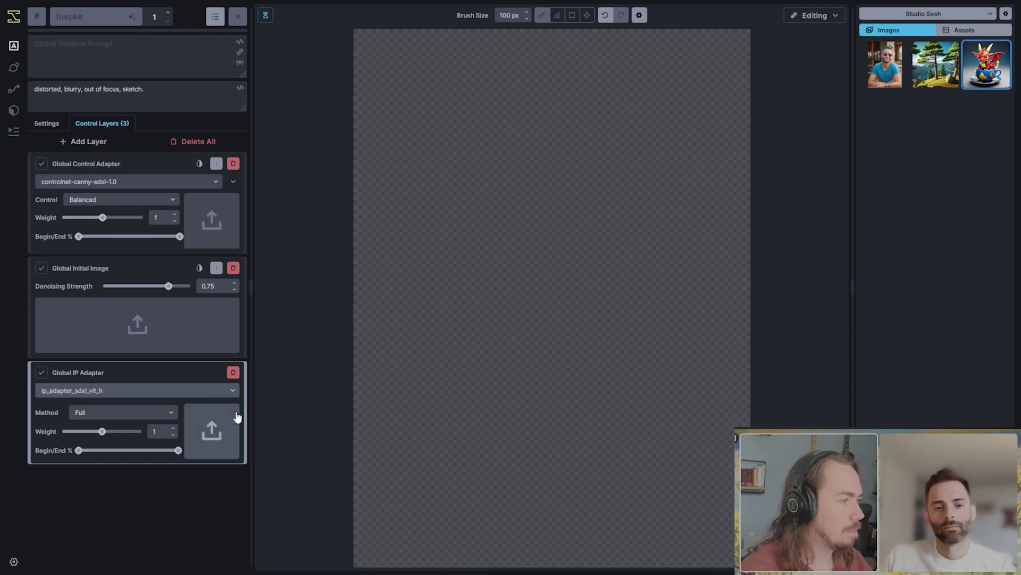
left_click_drag(986, 63, 212, 221)
left_click_drag(985, 63, 213, 426)
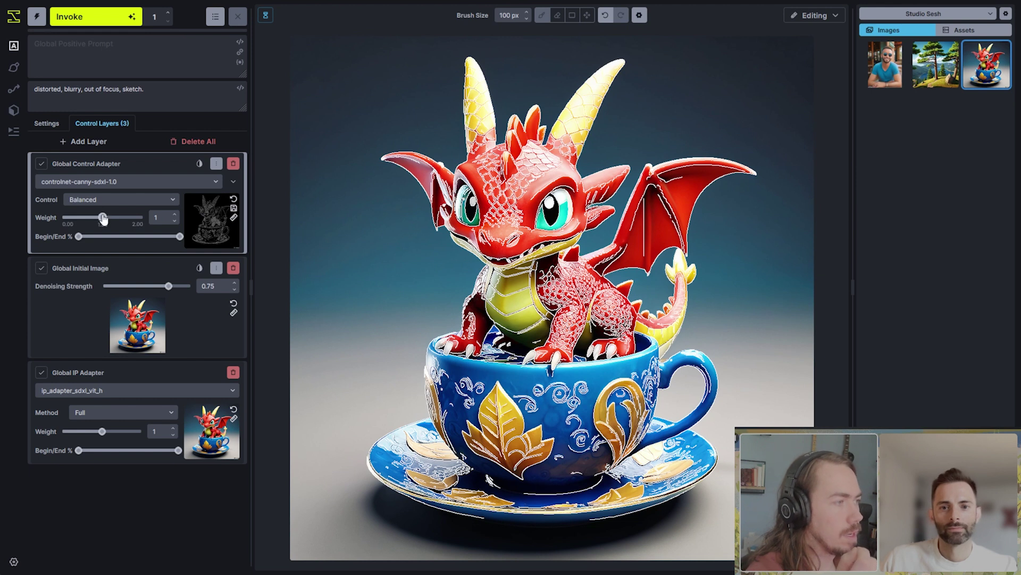
Set the control adapter's weight to 0.5 and its end to about 80%, and the initial image's denoising strength to 0.85.
left_click_drag(103, 218, 84, 222)
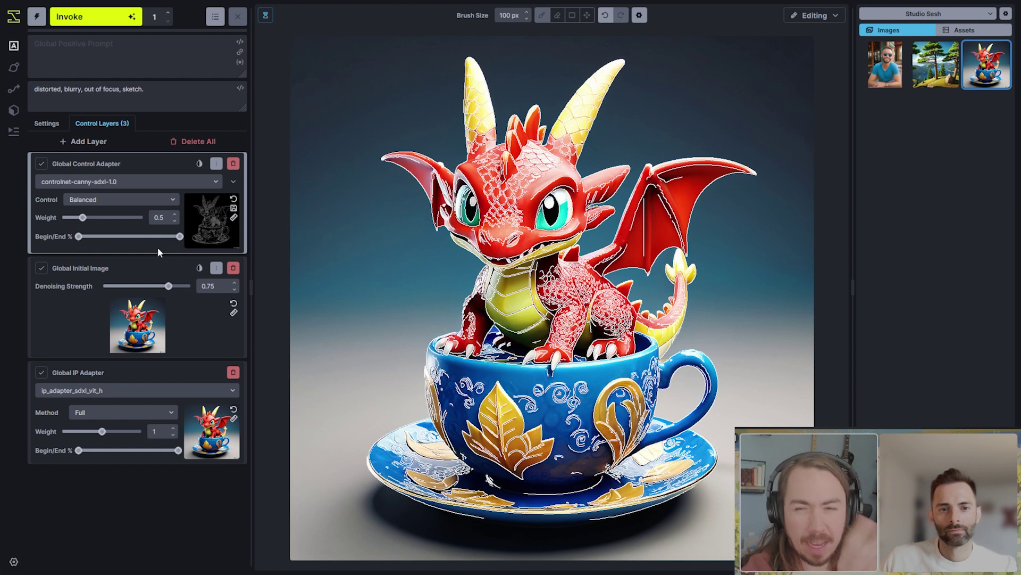
left_click_drag(180, 236, 160, 236)
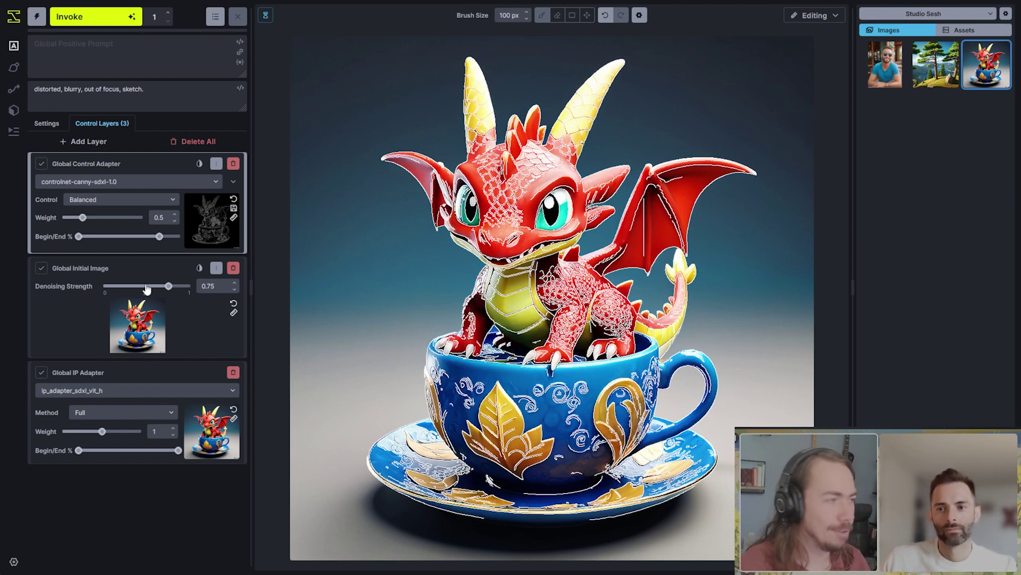
left_click_drag(173, 289, 178, 289)
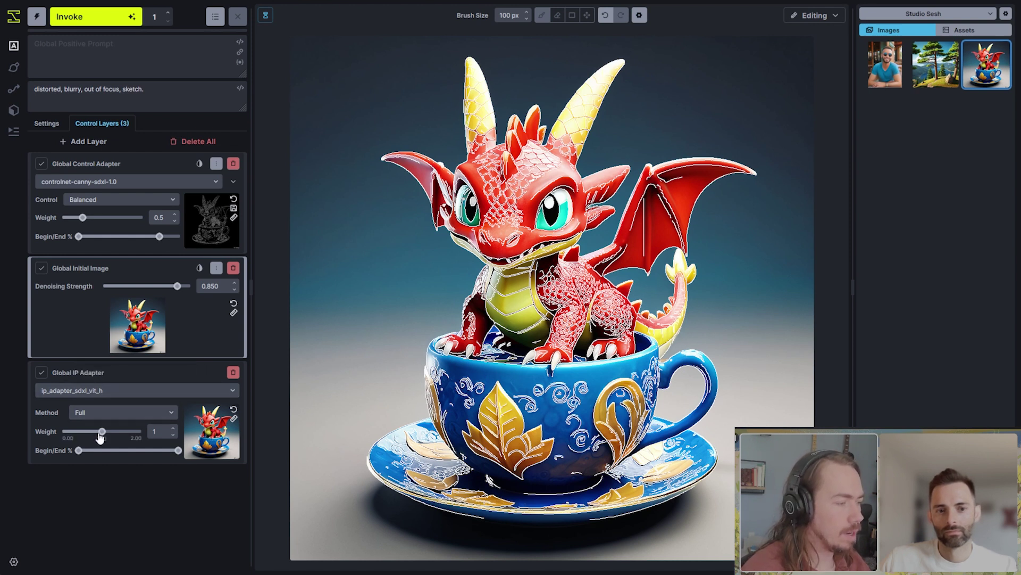
Set the IP adapter's weight to 0.45 and its end to about 50%.
left_click_drag(100, 432, 81, 436)
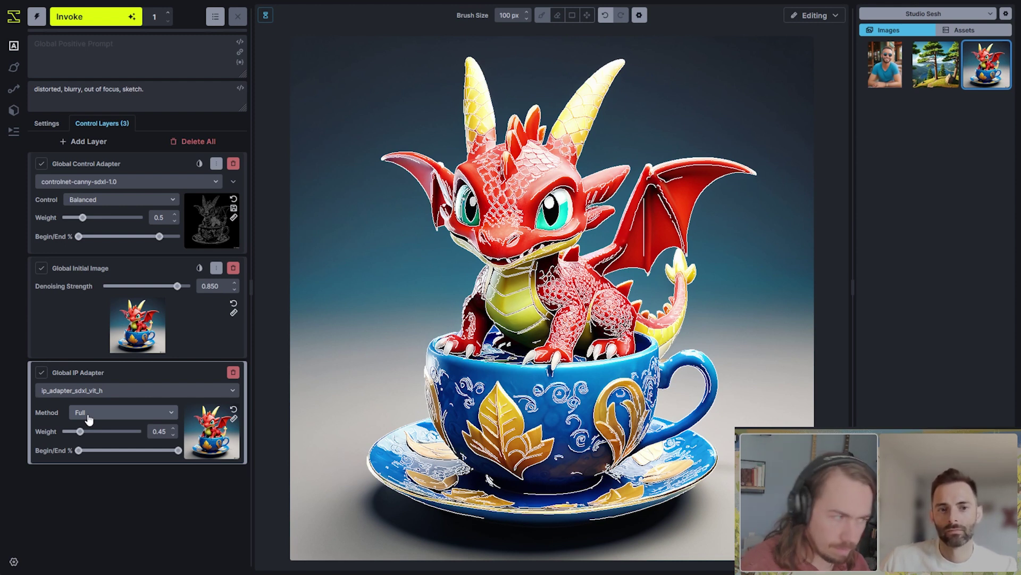
left_click_drag(178, 451, 129, 451)
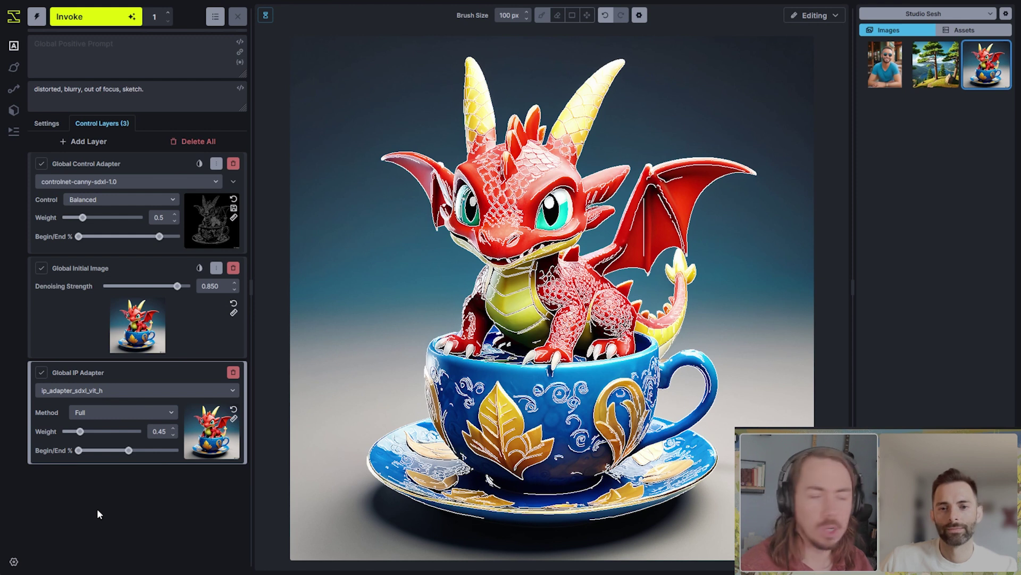
Enter "photo+++" as the positive prompt and generate an image.
left_click(107, 53)
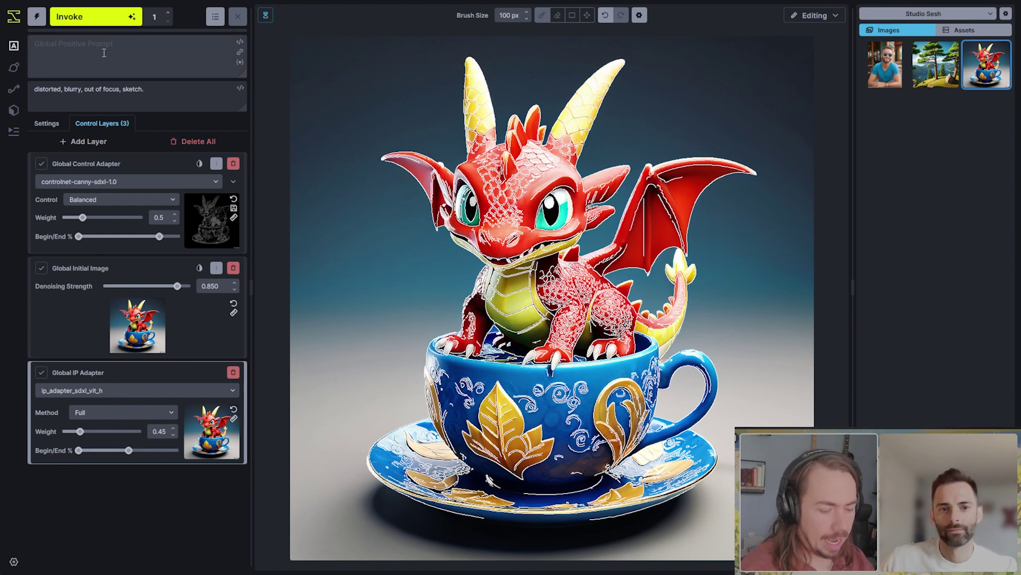
type("photo++")
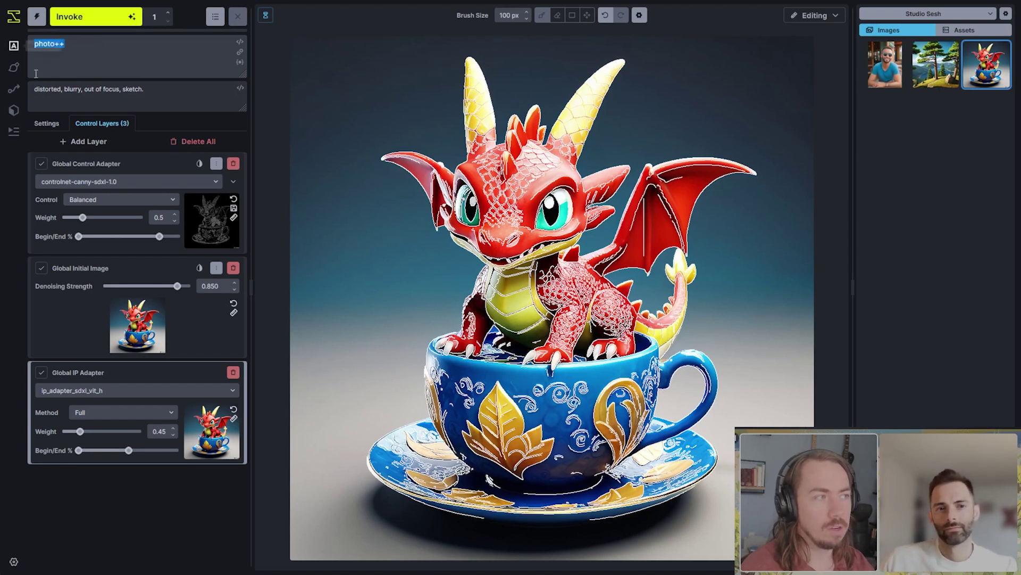
type("+")
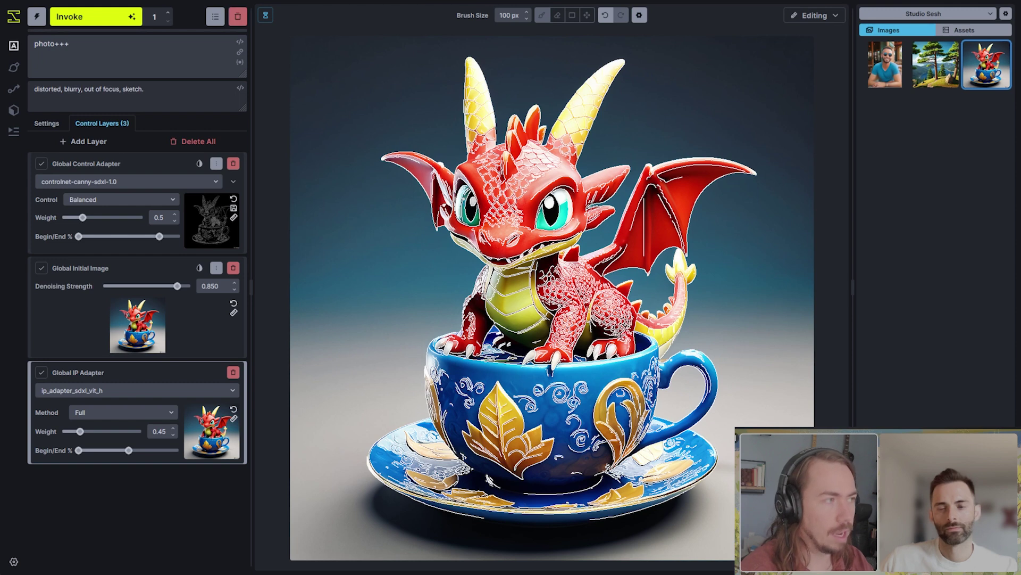
left_click(109, 23)
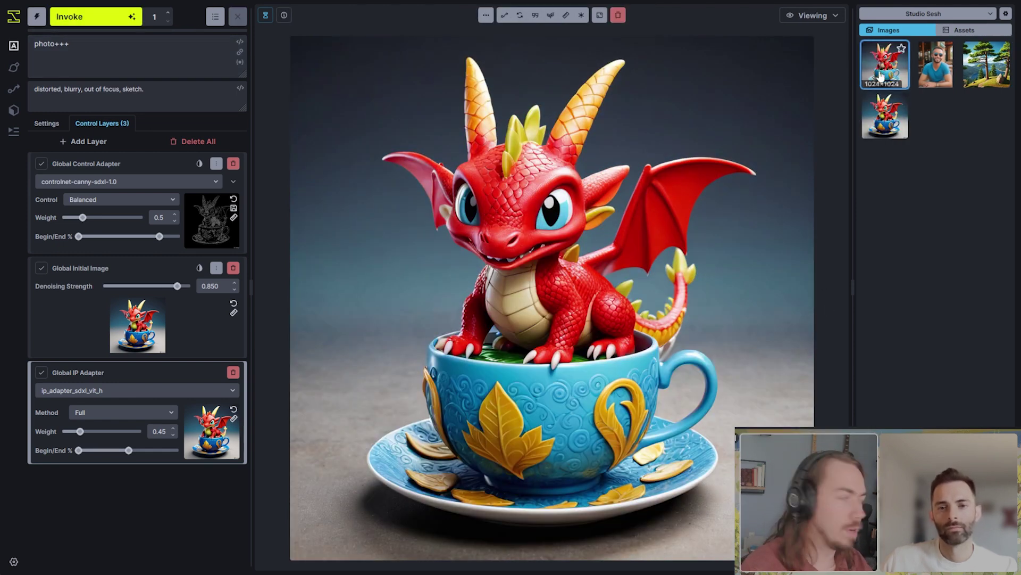
Compare the generated dragon image with the original using the slider comparison, checking the face, scales and cup, and close the comparison.
right_click(879, 117)
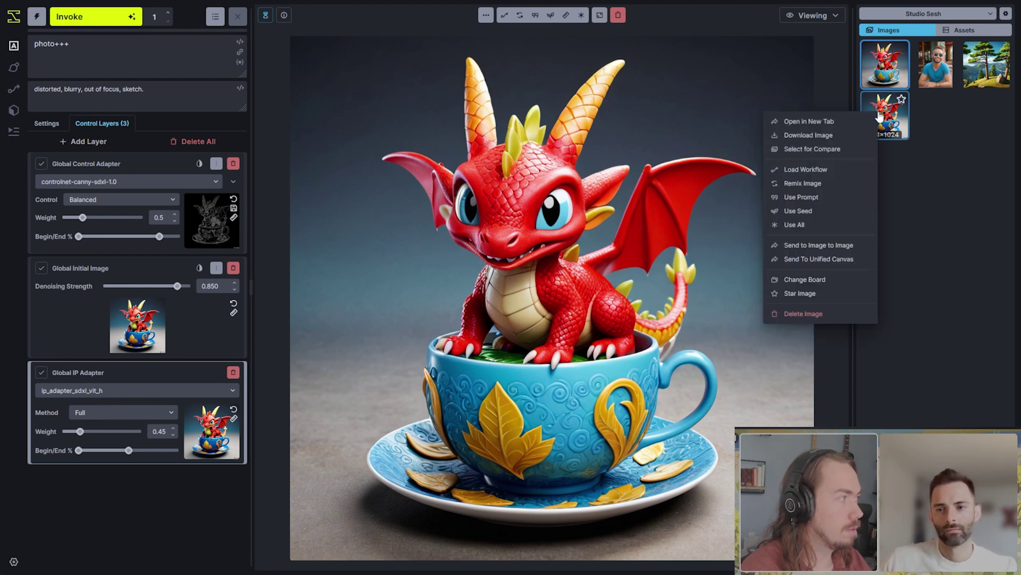
left_click(827, 150)
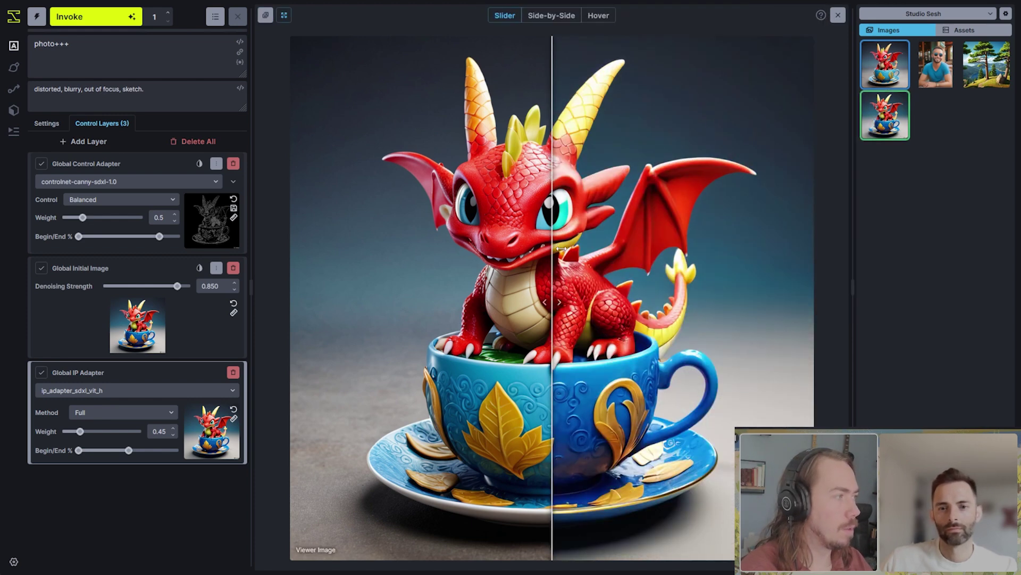
left_click_drag(559, 248, 681, 282)
left_click_drag(674, 318, 660, 338)
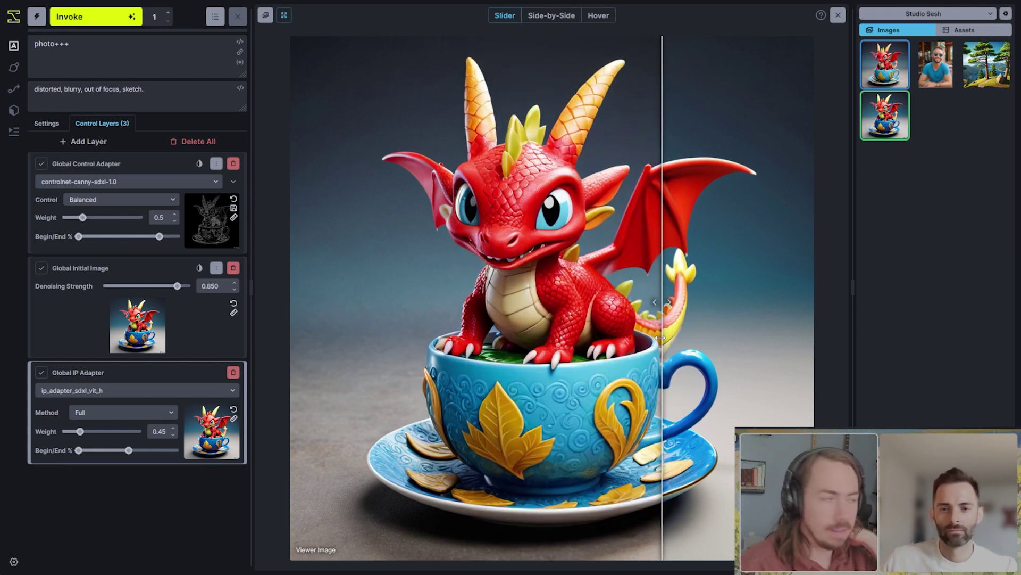
left_click_drag(661, 338, 488, 226)
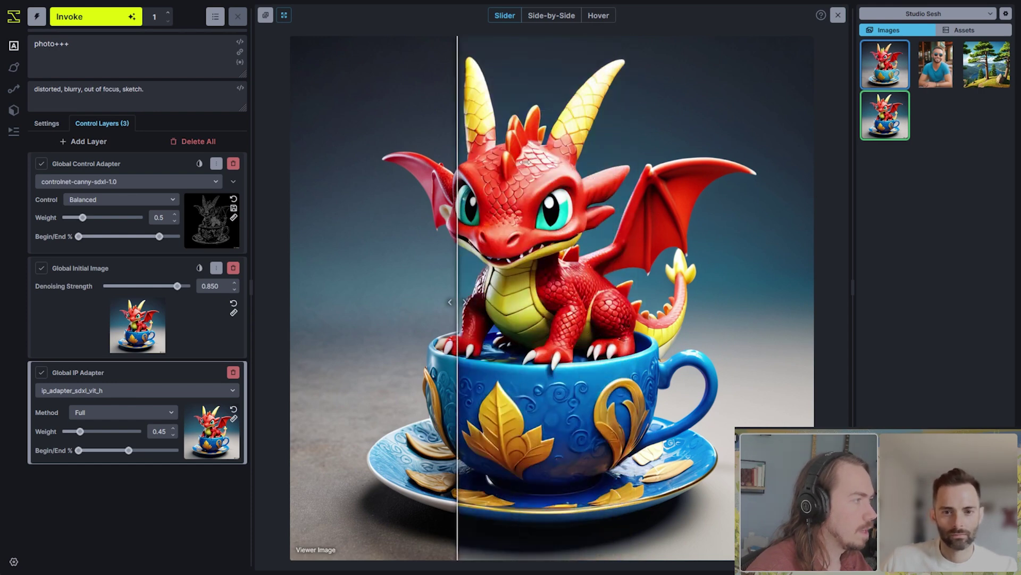
left_click_drag(525, 162, 456, 179)
left_click_drag(526, 150, 363, 215)
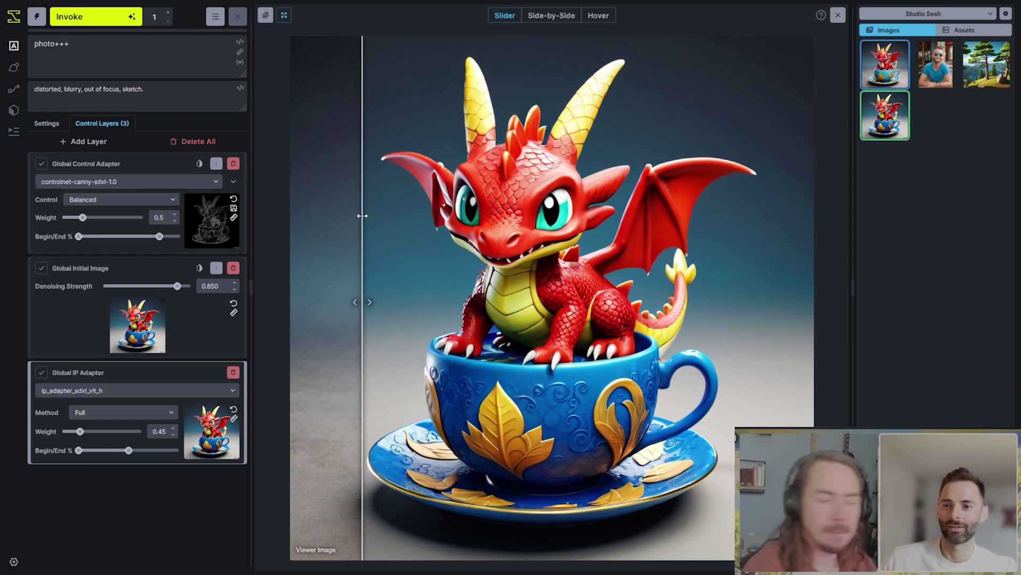
left_click_drag(363, 216, 750, 268)
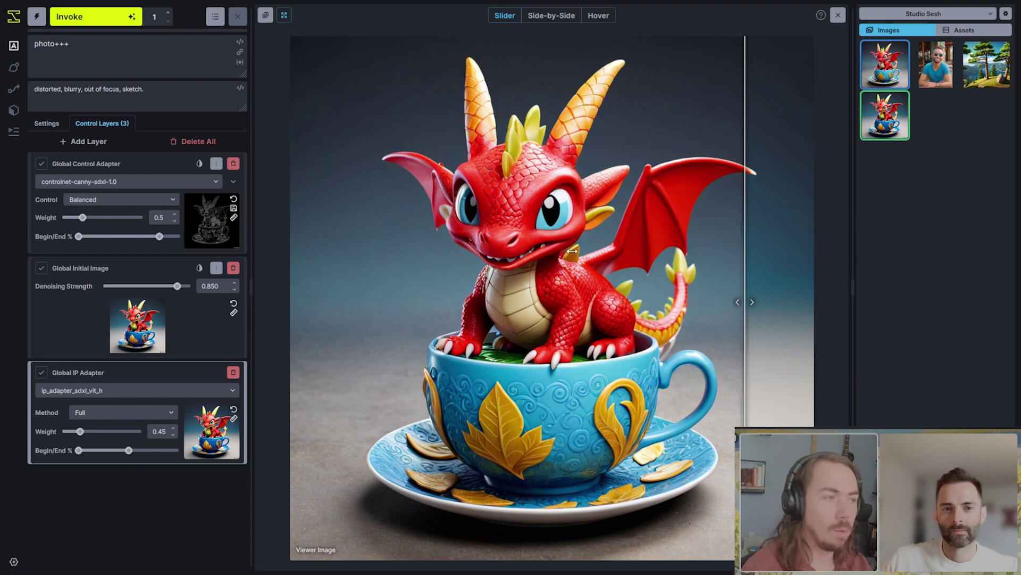
key("Escape")
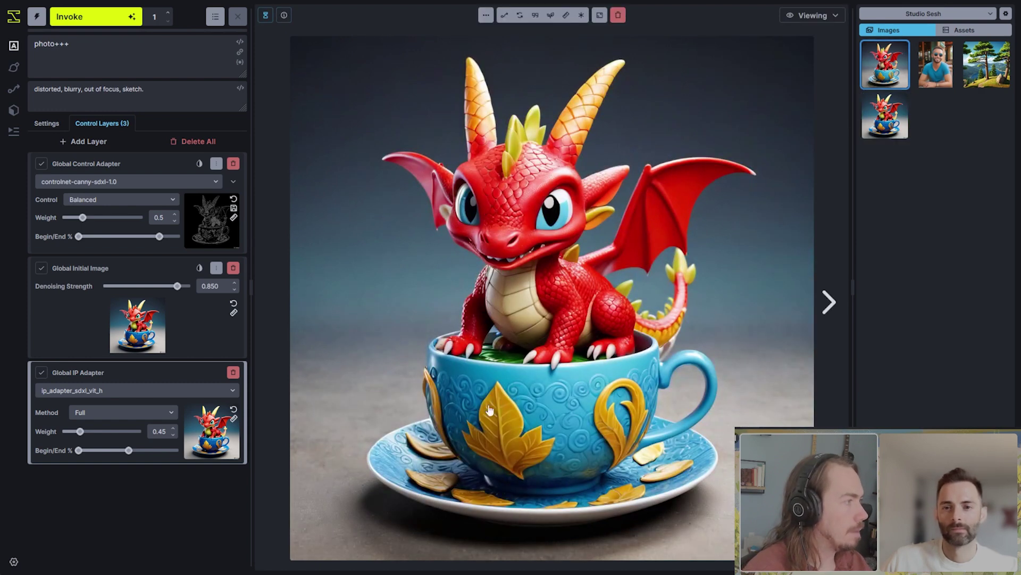
Assign the generated dragon image to all three control layers and generate another image.
left_click_drag(347, 383, 212, 428)
key("ctrl+Return")
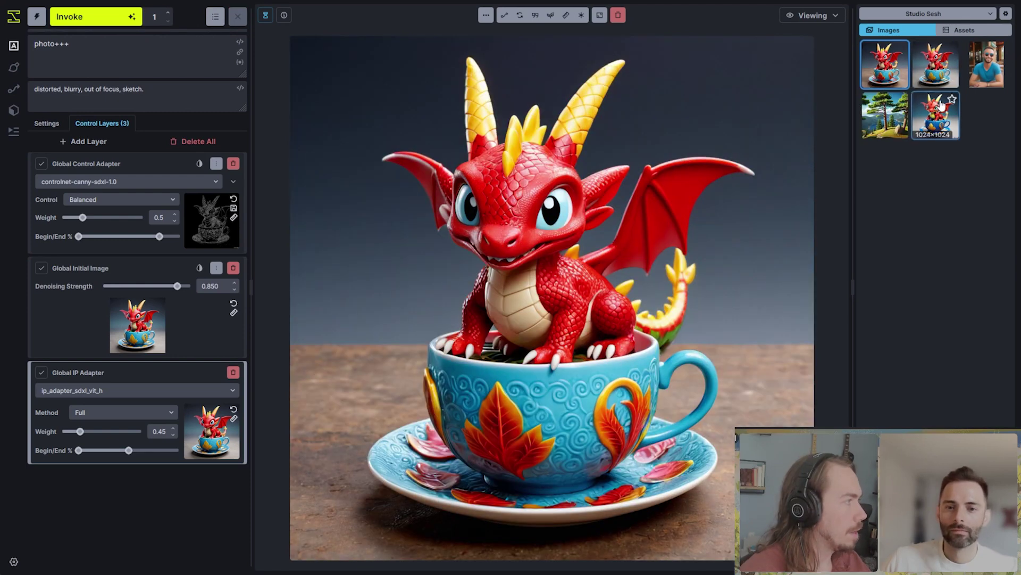
Compare the second generated image with the original dark blue teacup image in the slider comparison, and close the comparison.
key("c")
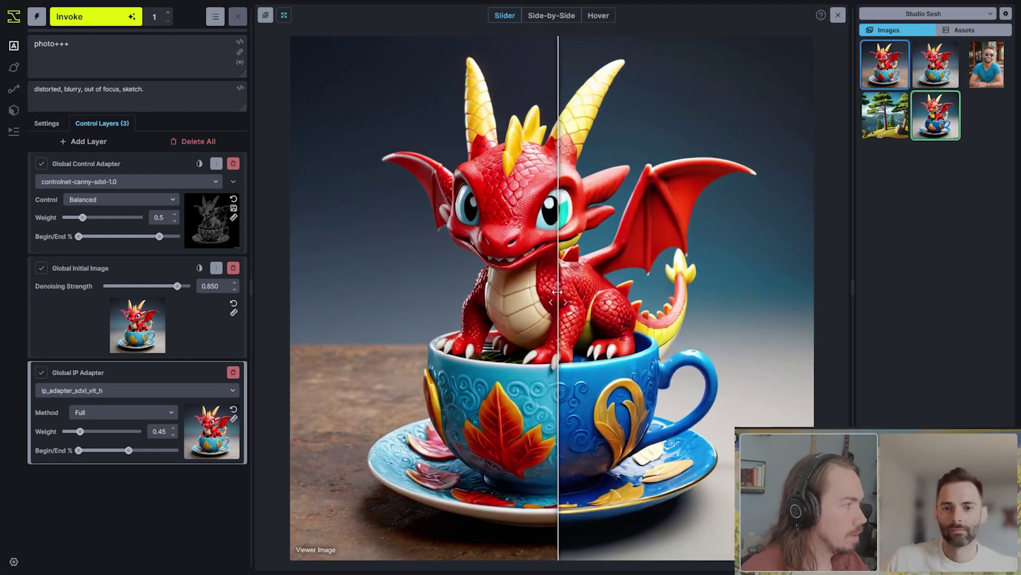
left_click_drag(552, 301, 750, 301)
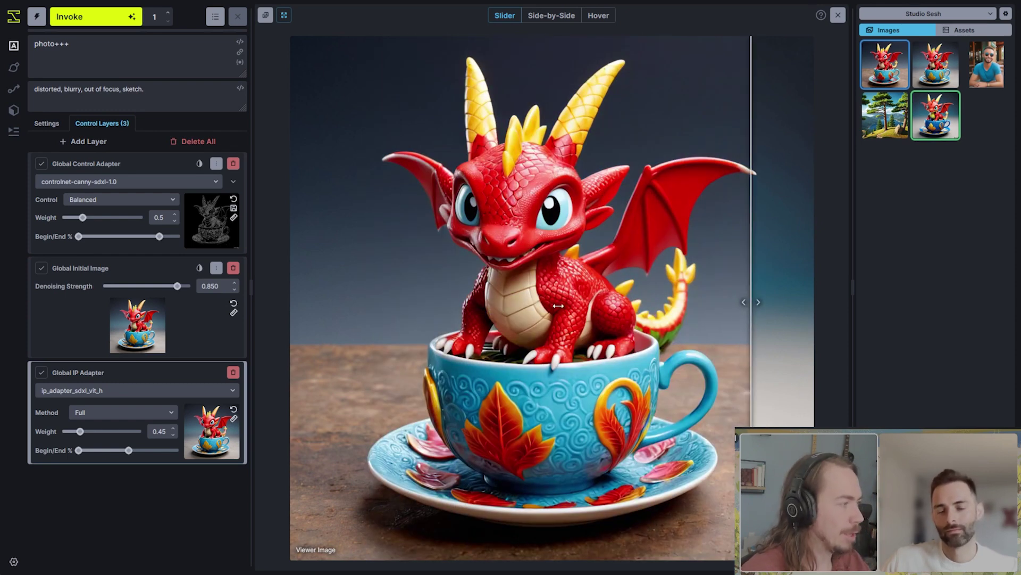
left_click_drag(577, 317, 808, 314)
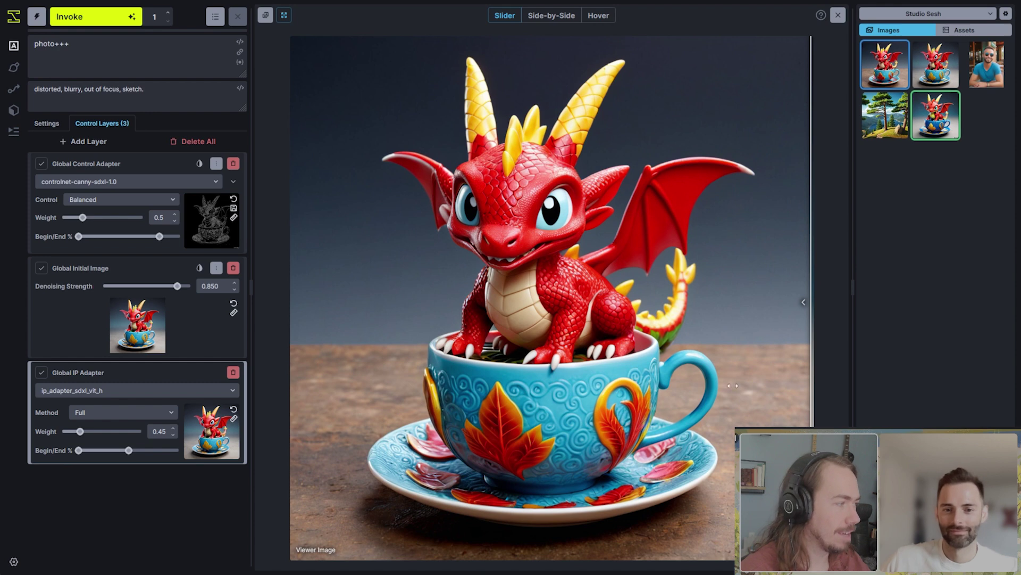
left_click_drag(793, 364, 727, 379)
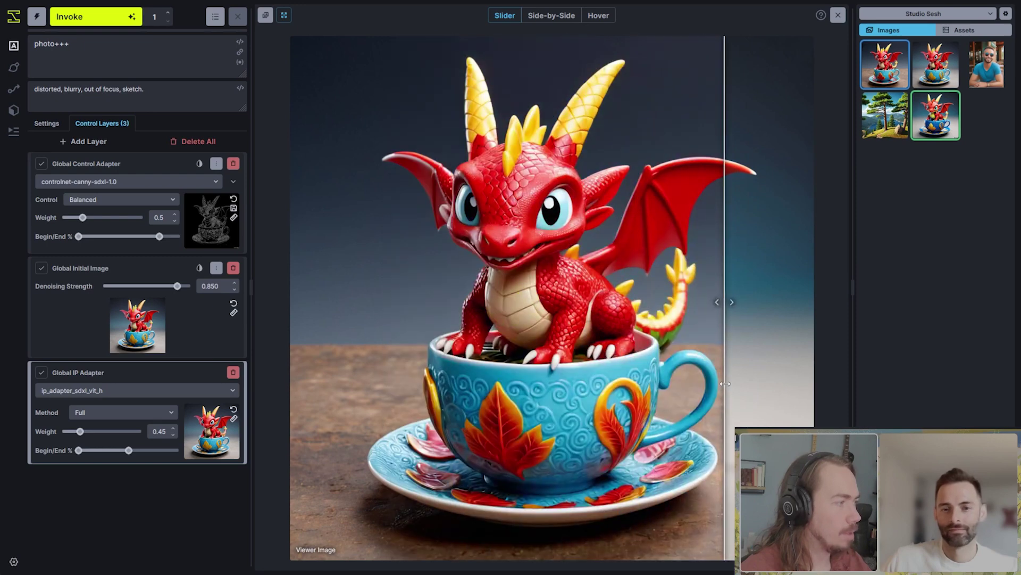
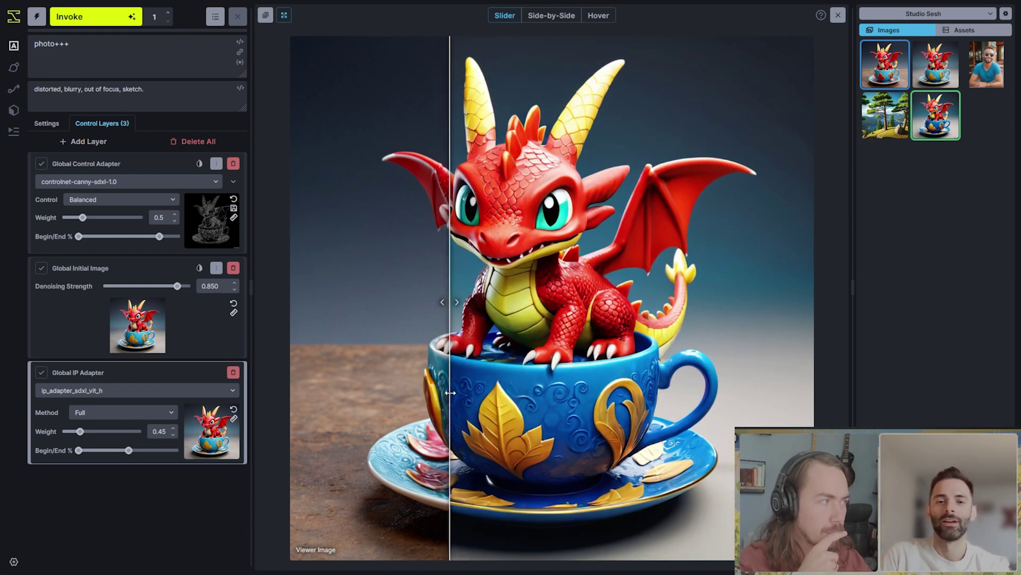
left_click_drag(450, 392, 674, 375)
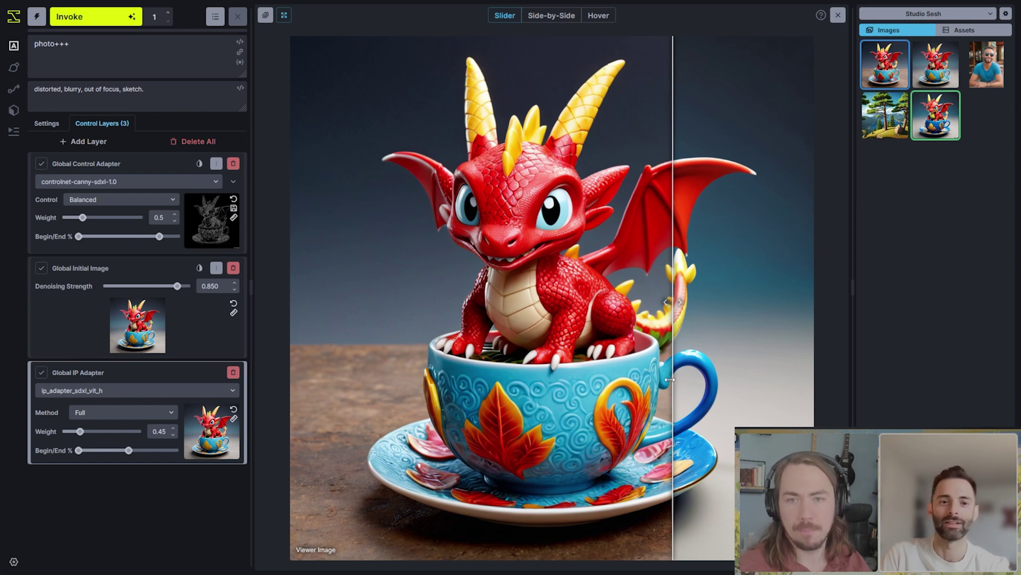
left_click_drag(670, 379, 743, 391)
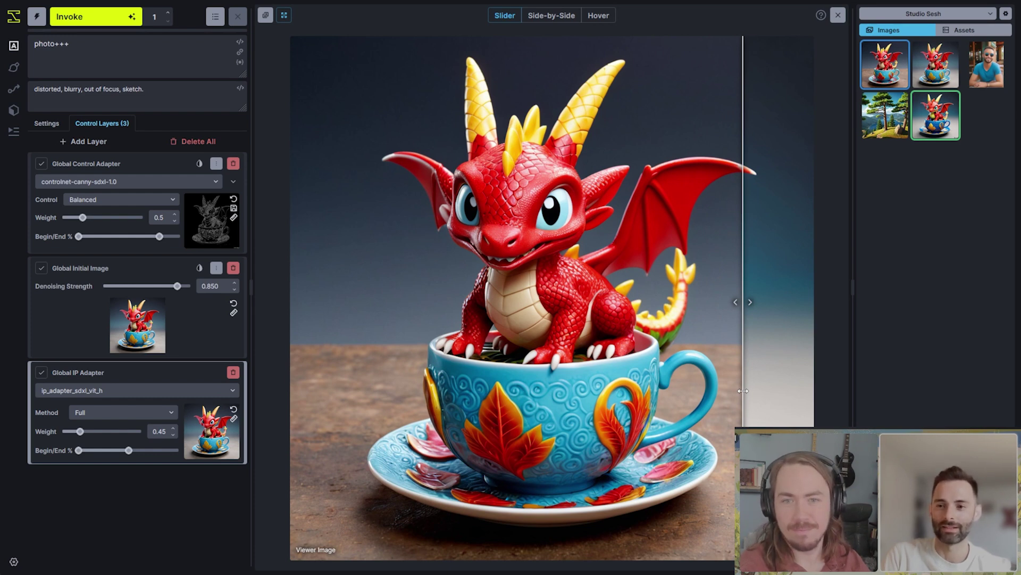
left_click_drag(743, 391, 667, 303)
left_click(838, 16)
Switch from viewing images to editing on the Control Layers canvas.
left_click(814, 15)
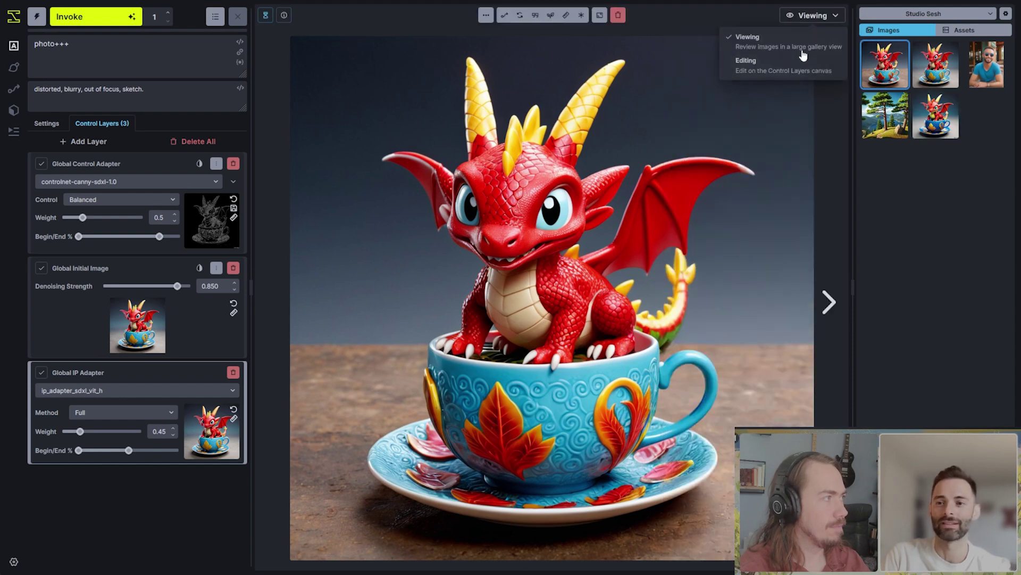
left_click(801, 62)
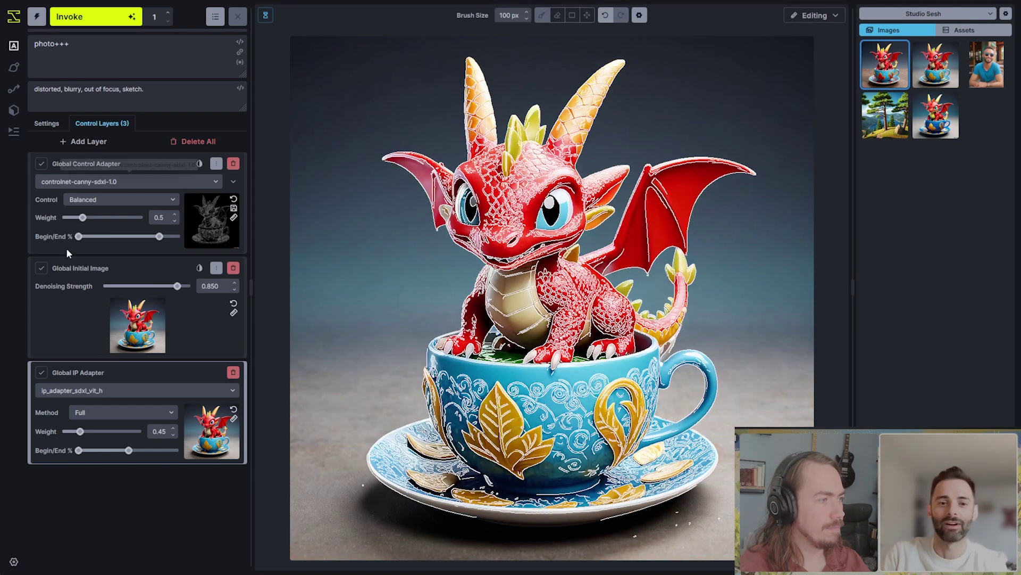
Add a regional guidance layer with the positive prompt "green eyes" and reduce the brush size for painting small areas.
left_click(84, 141)
left_click(104, 164)
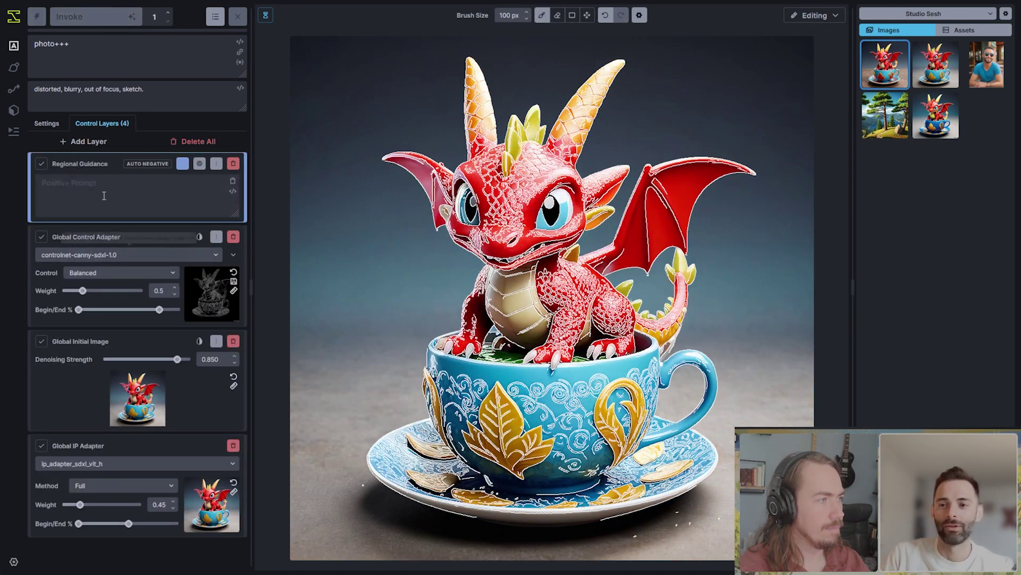
type("green")
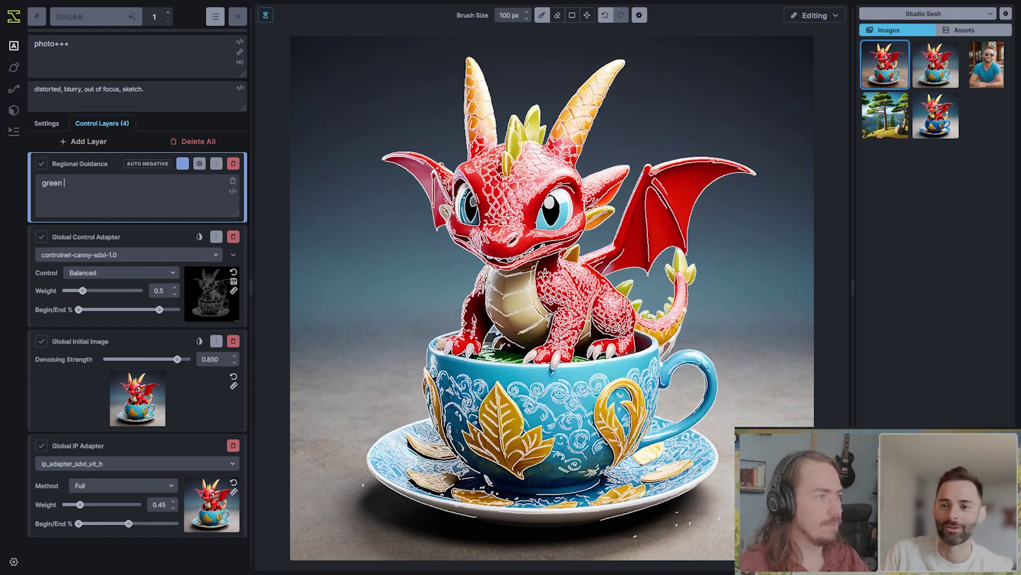
scroll(471, 210, "down", 7)
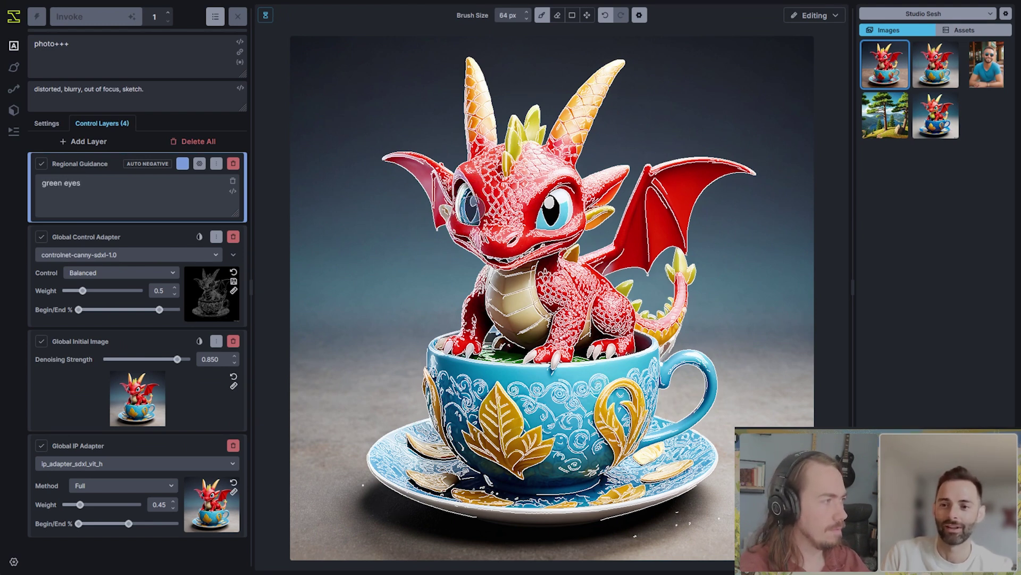
Set the "green eyes" layer's mask color to bright green and paint over both of the dragon's eyes.
left_click(183, 164)
left_click(152, 276)
left_click(235, 184)
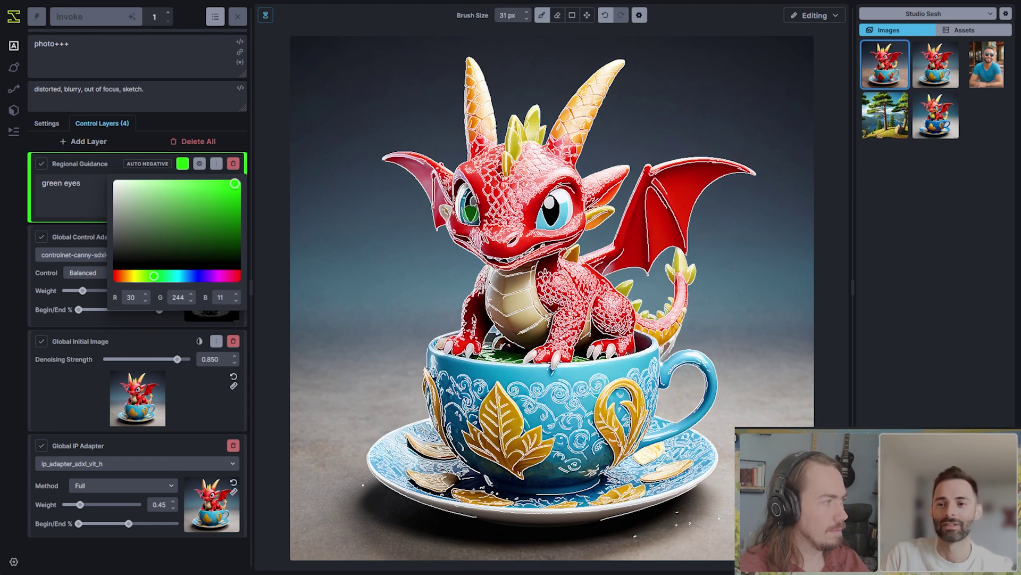
mouse_move(471, 218)
left_mouse_down()
mouse_move(464, 195)
mouse_move(463, 212)
left_mouse_up()
left_click_drag(538, 226, 564, 201)
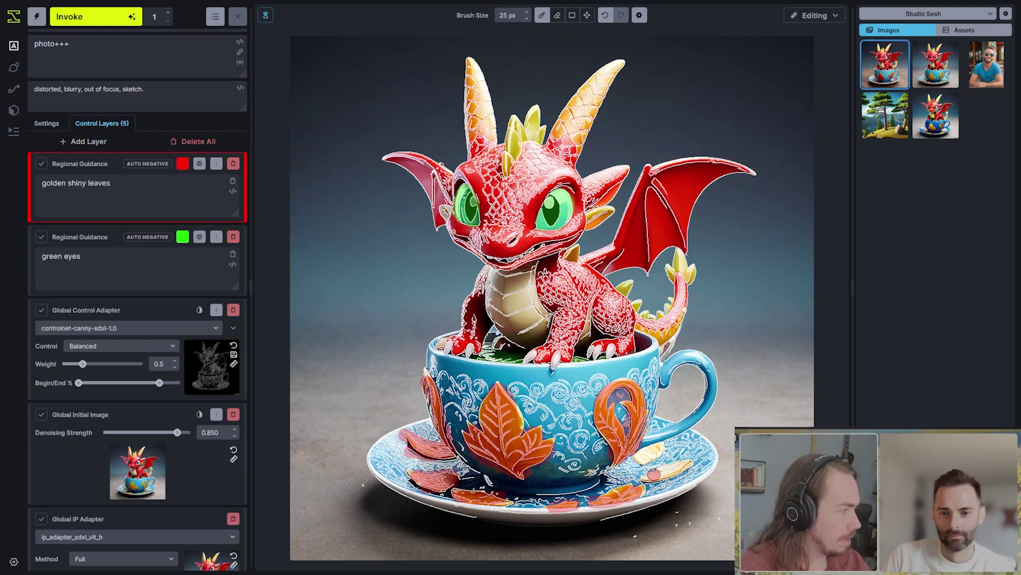
Paint the "golden shiny leaves" mask over the remaining leaf on the saucer and generate an image.
mouse_move(651, 476)
left_mouse_down()
mouse_move(683, 462)
mouse_move(646, 455)
mouse_move(639, 473)
left_mouse_up()
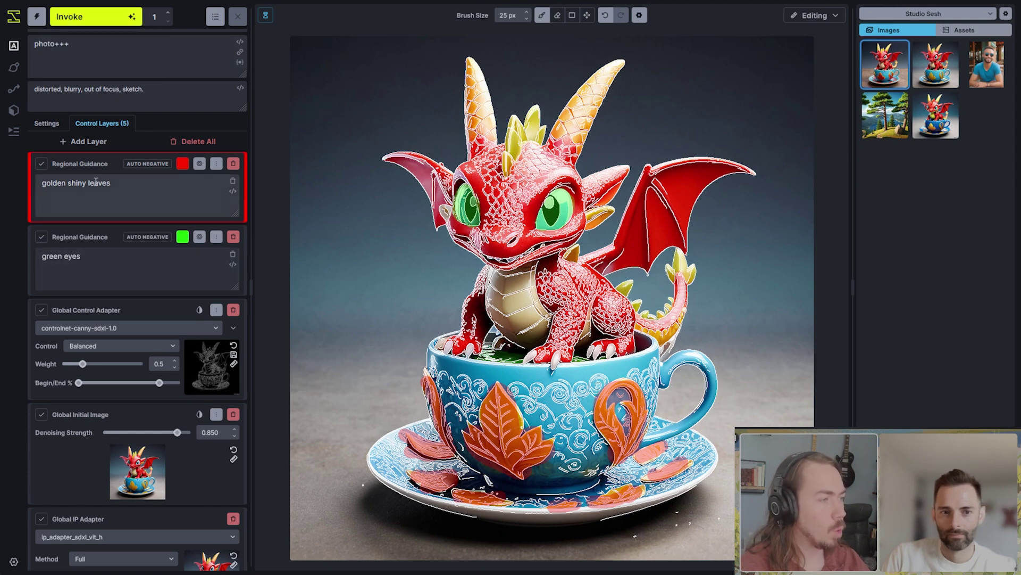
key("ctrl+Return")
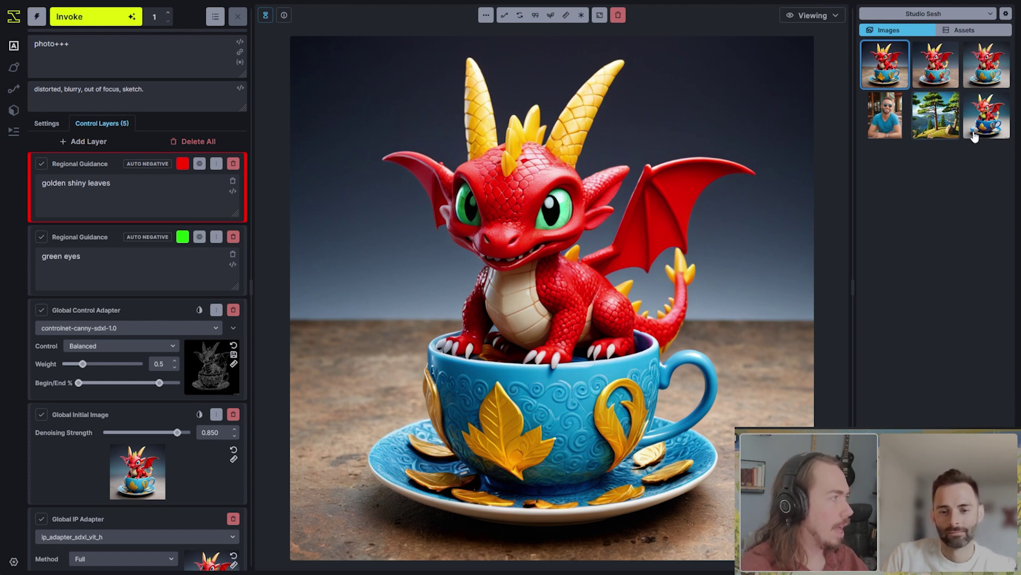
Compare the newly generated dragon image with the original dark blue teacup image using the slider comparison.
left_click(987, 115, "alt")
left_click_drag(552, 302, 669, 350)
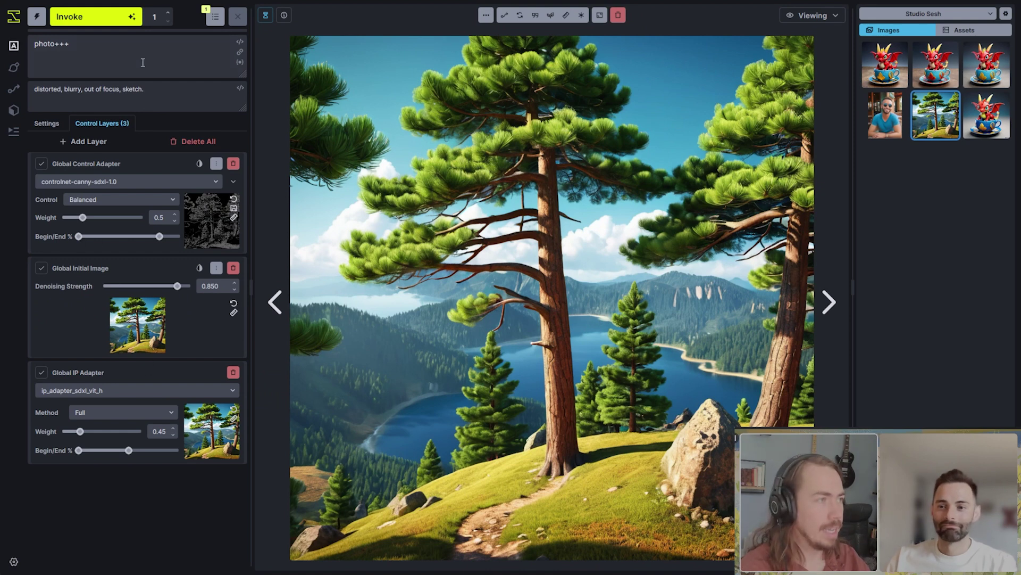
Generate an image from the pine tree landscape layers and check the result against the original landscape.
left_click(98, 23)
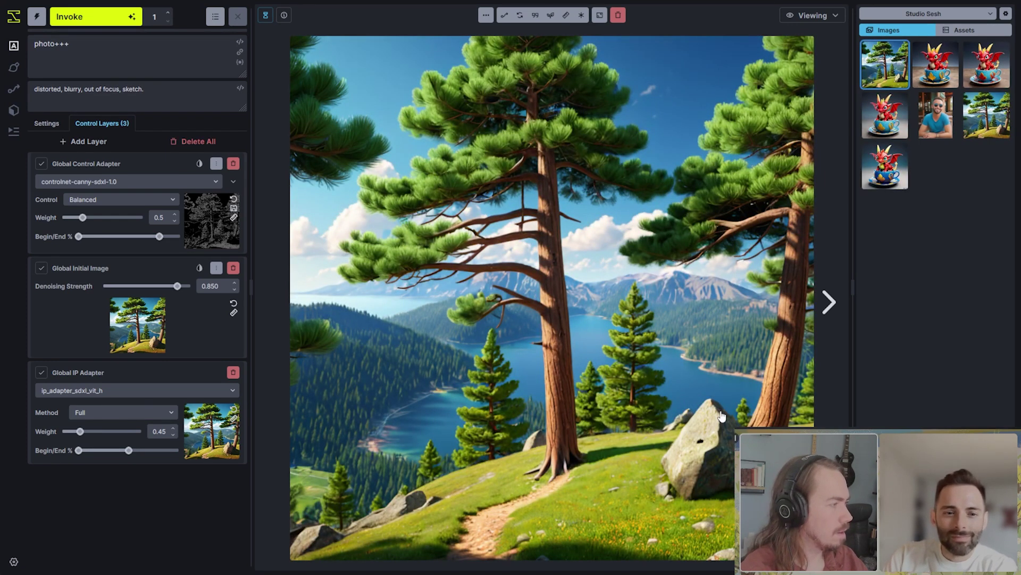
left_click(987, 115)
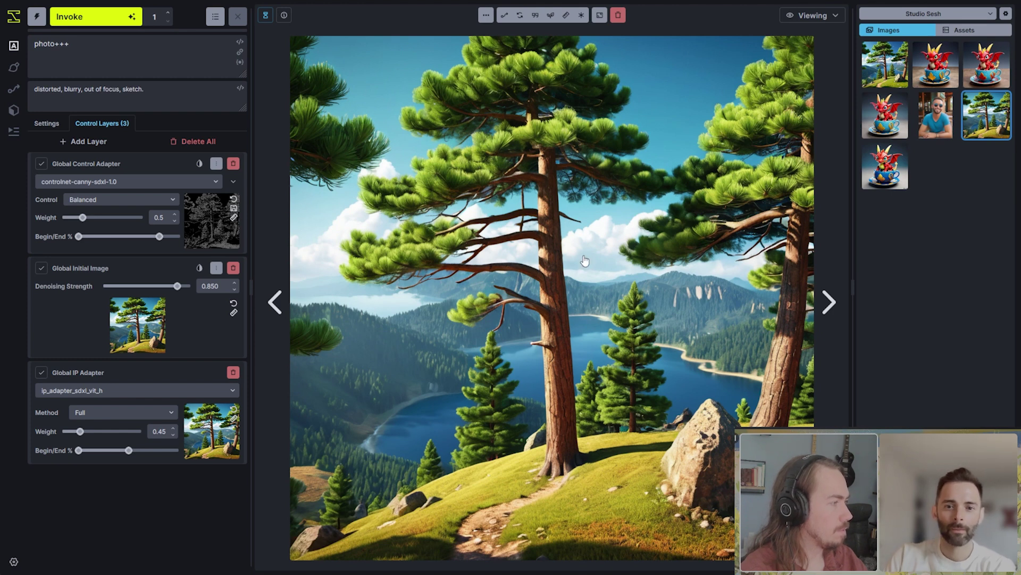
key("Home")
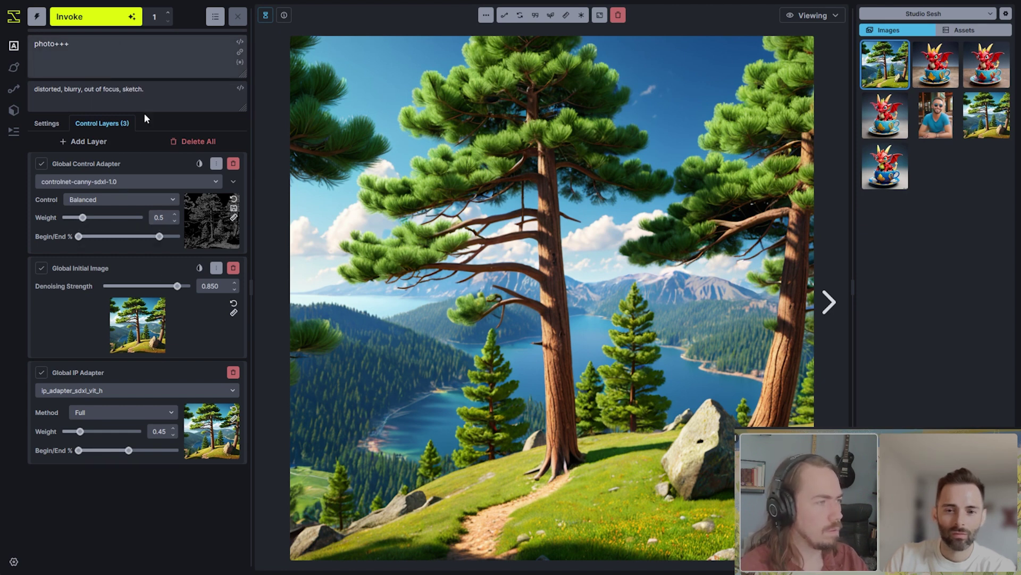
Change the positive prompt to "landscape nature photography+++" and set the control adapter weight to 0.4 and IP adapter weight to 0.35.
type("landscape nature")
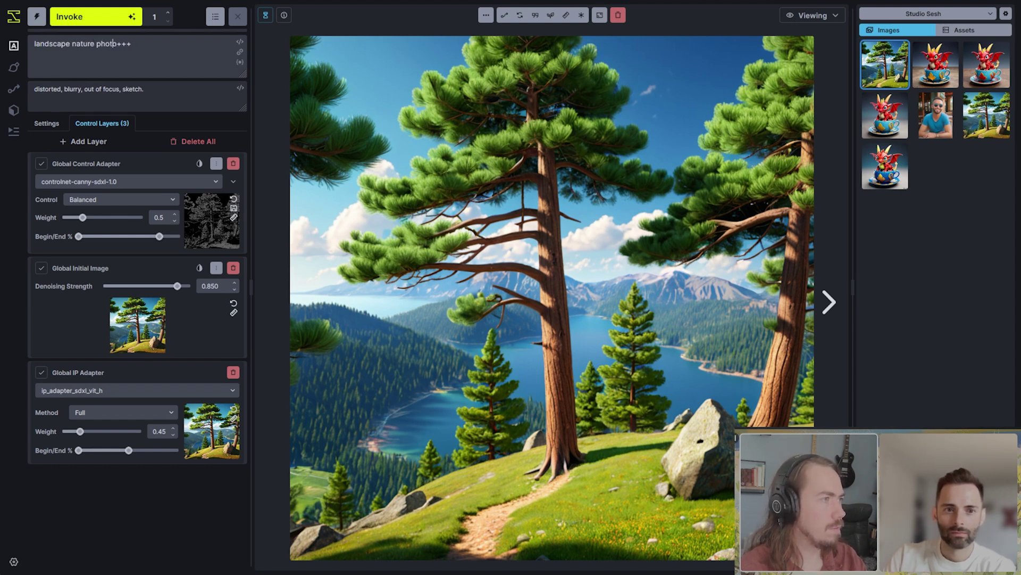
type("raphy")
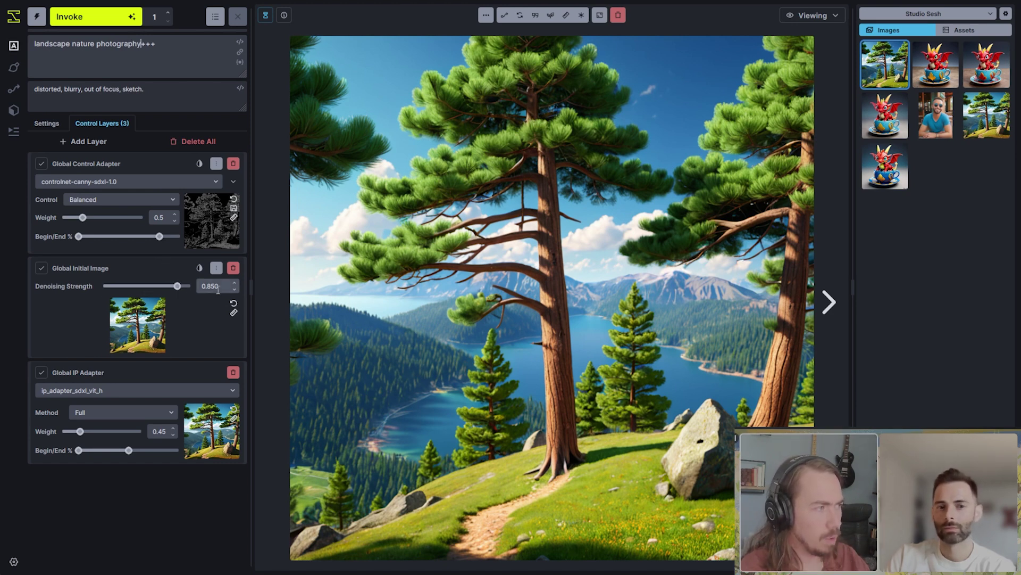
left_click(79, 221)
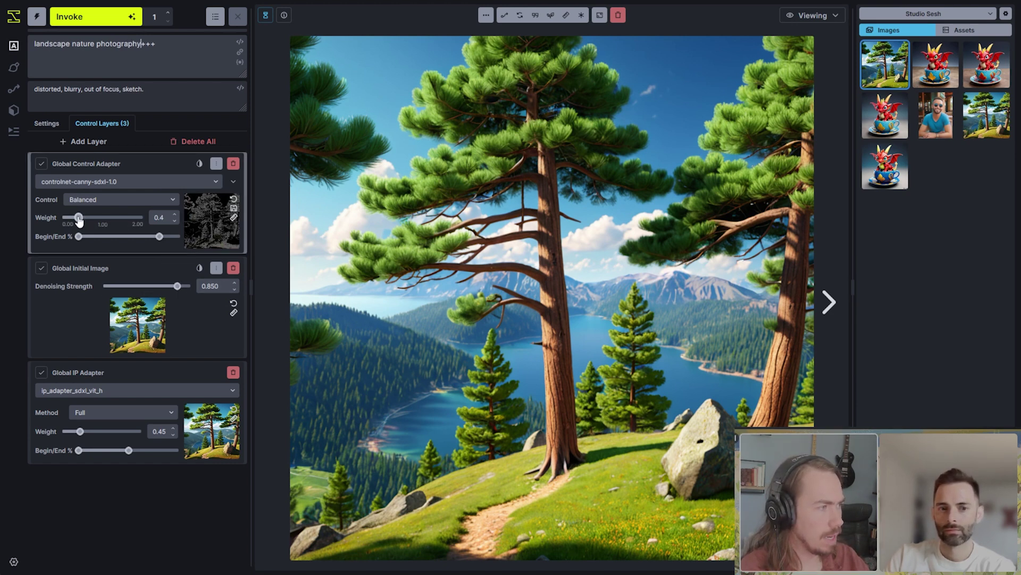
left_click(77, 433)
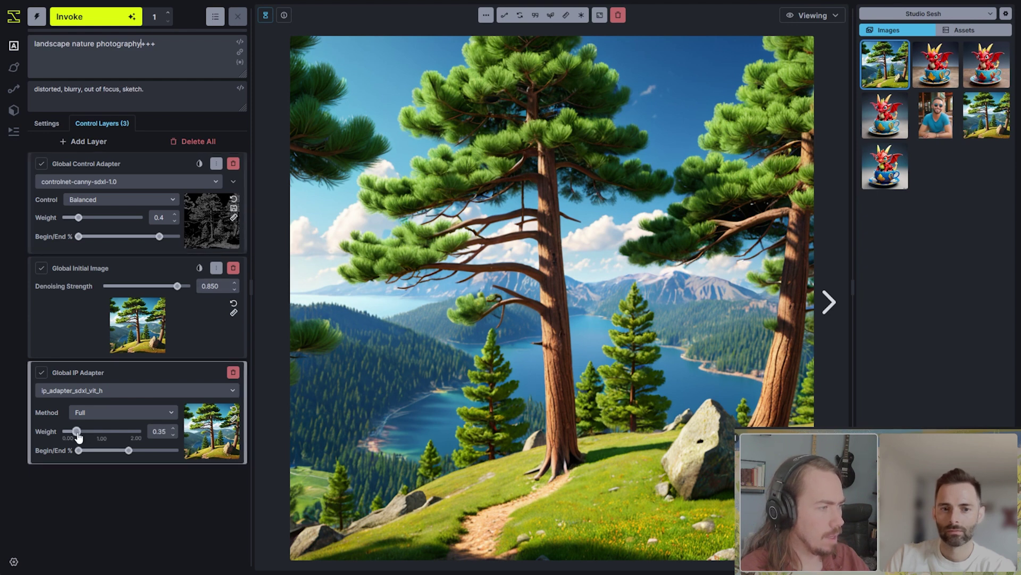
Switch the generation model to CustomXLv2.5 and generate another landscape image from the control layers.
left_click(58, 125)
left_click(117, 266)
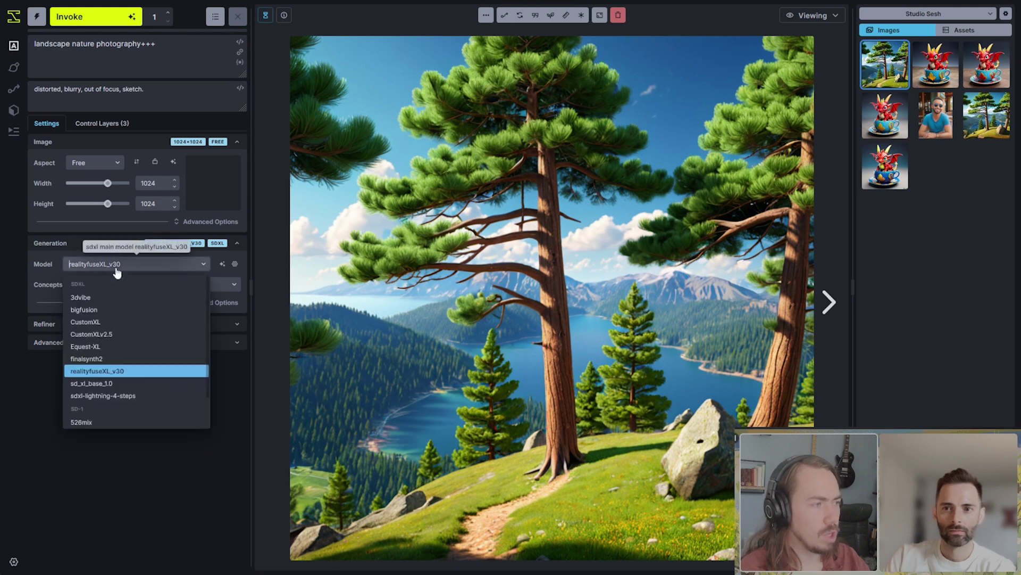
left_click(112, 335)
left_click(102, 123)
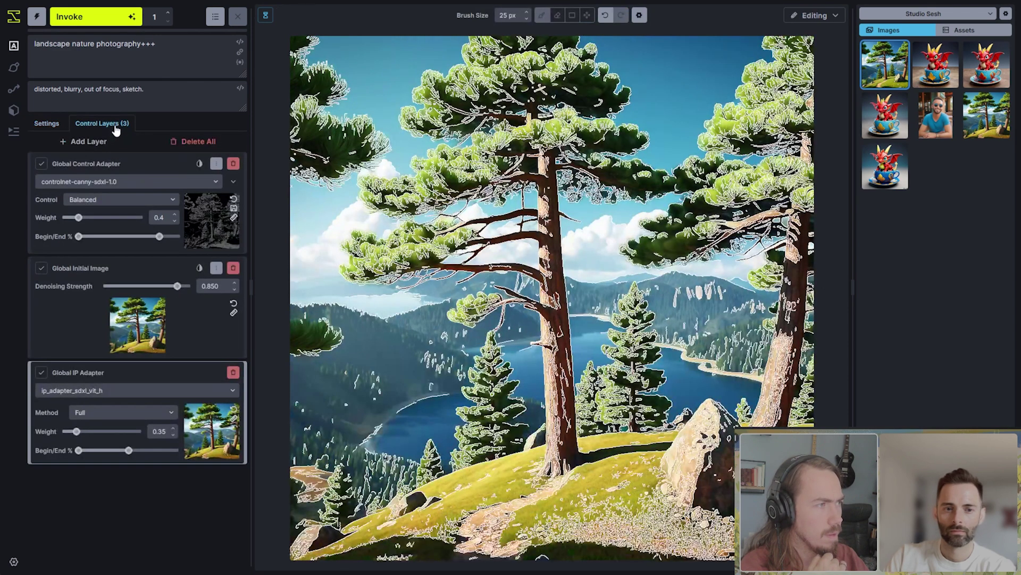
left_click(88, 17)
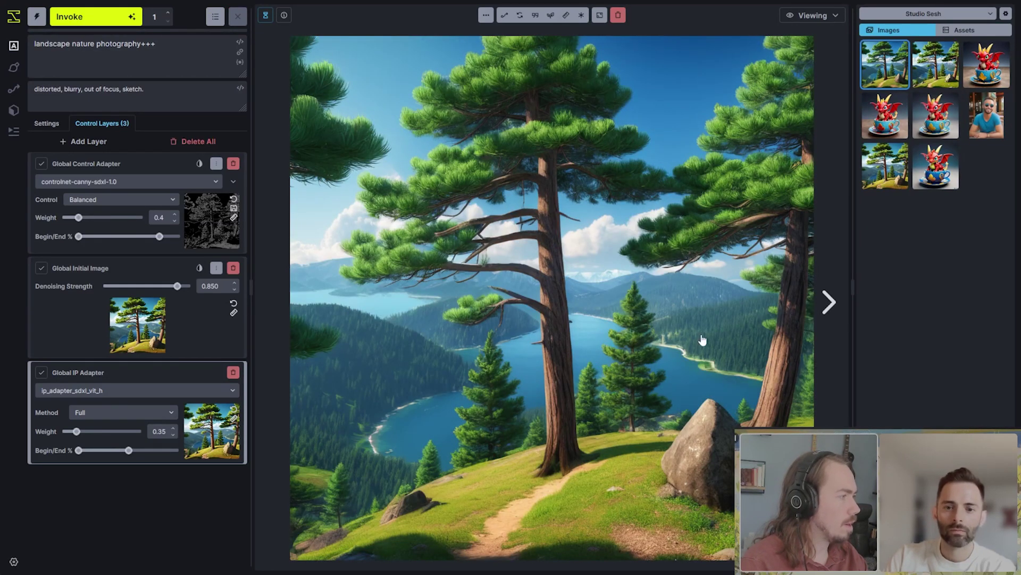
Check the newest landscape against the original, and add "illustration. painterly." to the negative prompt.
left_click(892, 182)
left_click(869, 63)
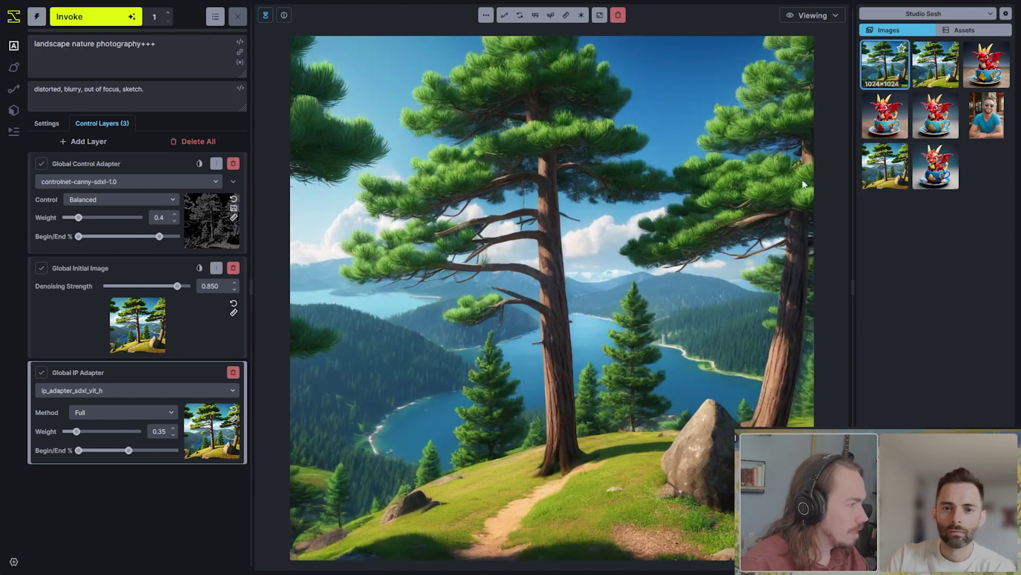
left_click(167, 105)
type("illustration. painterly.")
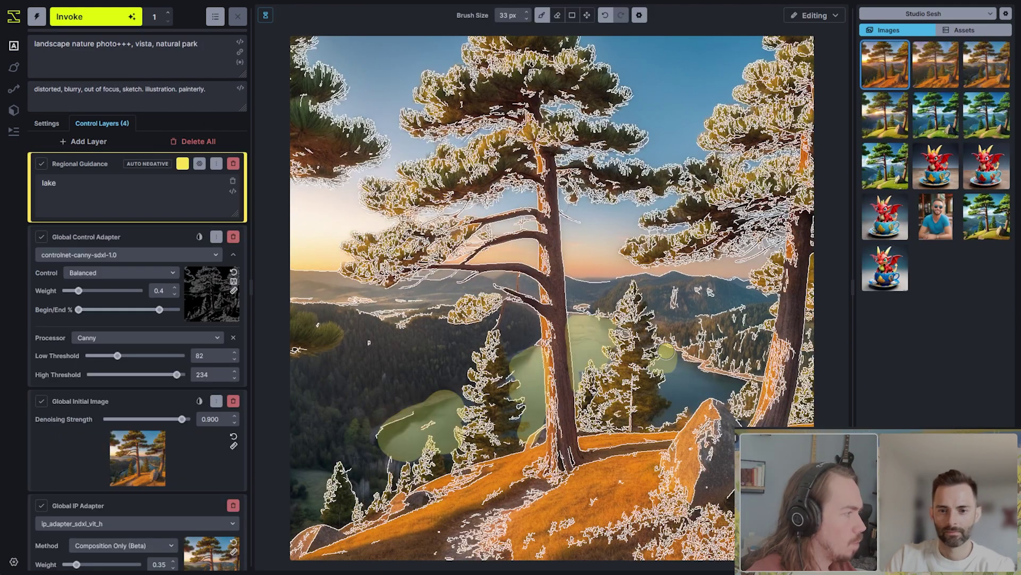
Extend the "lake" regional guidance mask over the water beside the right-hand small pine and generate an image.
mouse_move(672, 355)
left_mouse_down()
mouse_move(679, 400)
mouse_move(666, 389)
mouse_move(674, 372)
mouse_move(660, 418)
mouse_move(692, 400)
mouse_move(696, 376)
mouse_move(730, 385)
mouse_move(704, 390)
mouse_move(694, 368)
left_mouse_up()
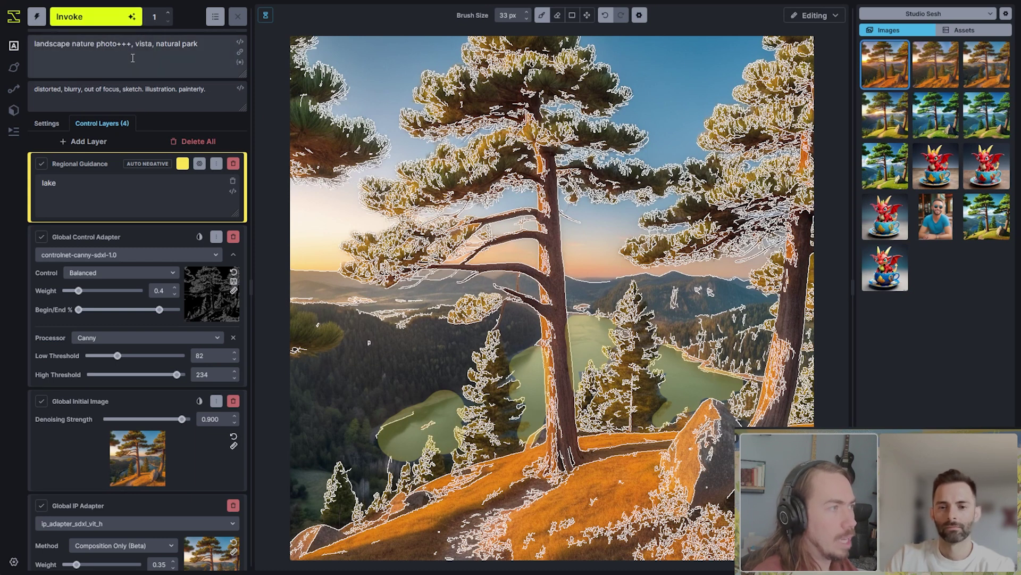
left_click(85, 16)
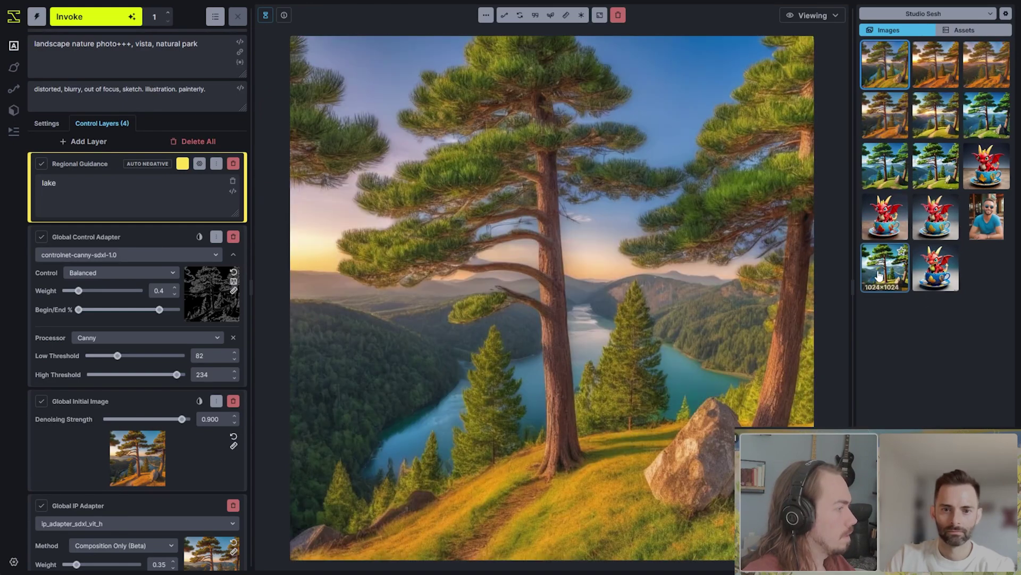
Compare the generated lake landscape with the original pine tree image in the slider comparison, and close the comparison.
left_click(879, 275, "alt")
left_click_drag(556, 344, 802, 394)
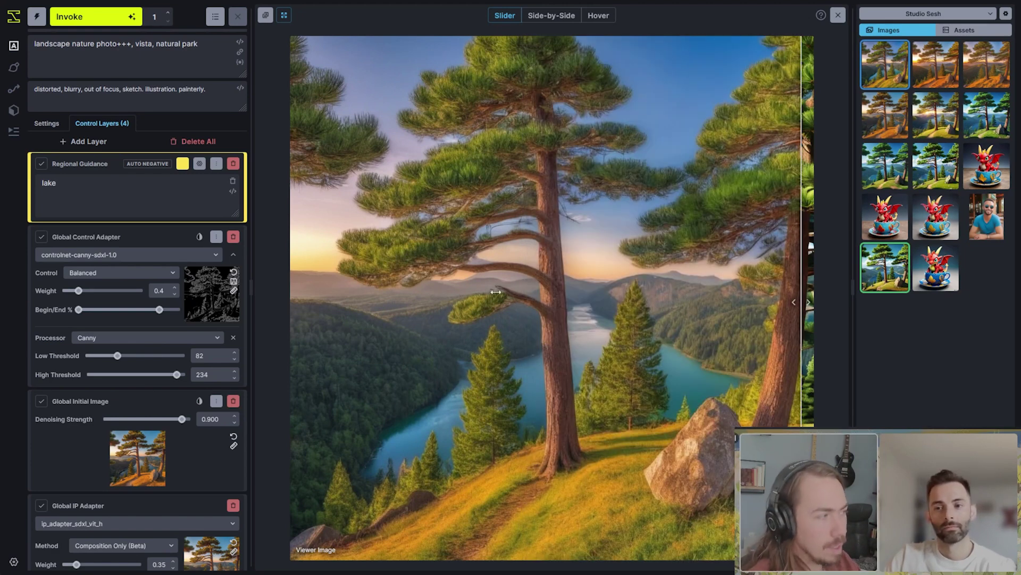
left_click_drag(678, 335, 688, 356)
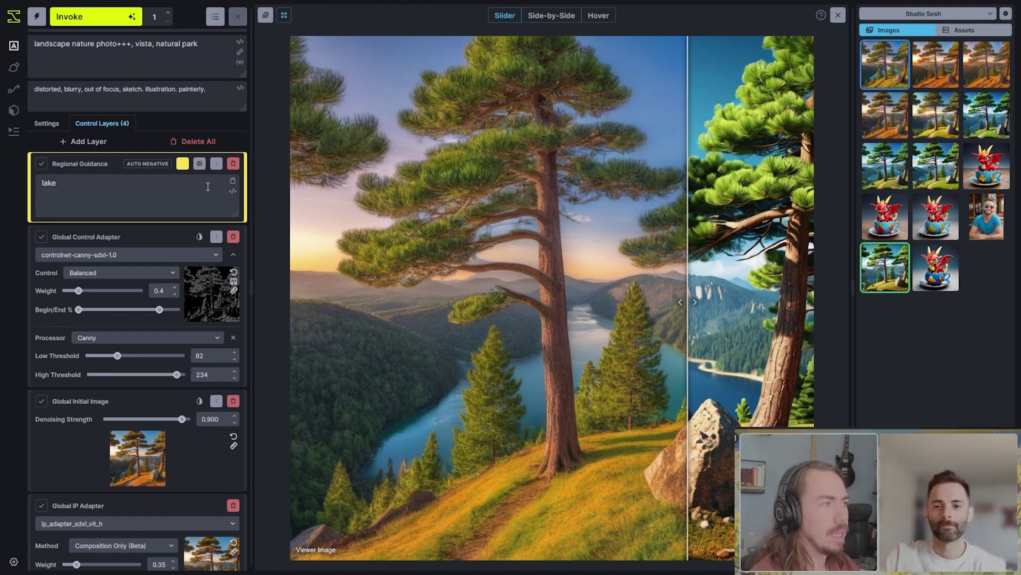
left_click_drag(74, 45, 136, 45)
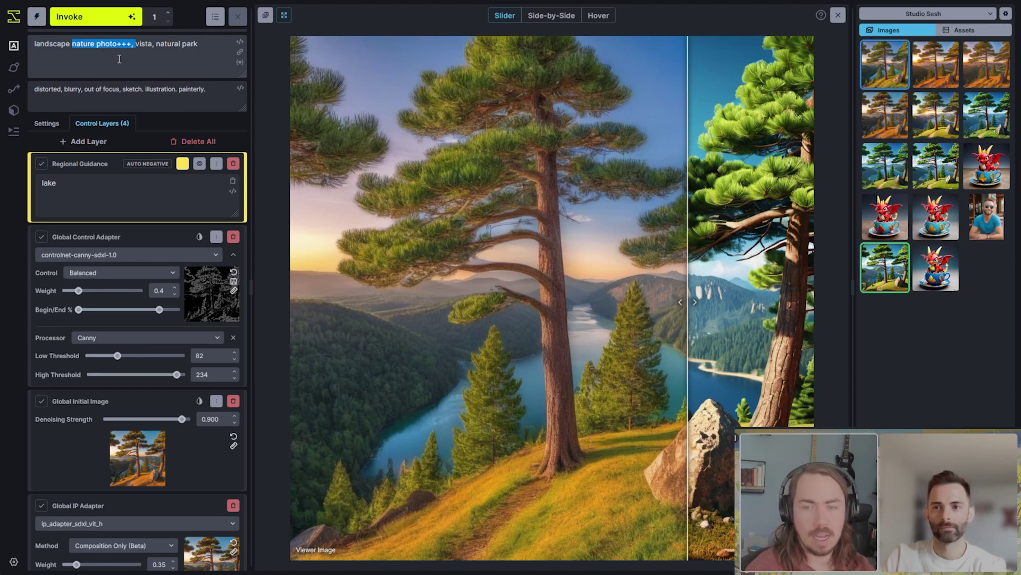
left_click(838, 14)
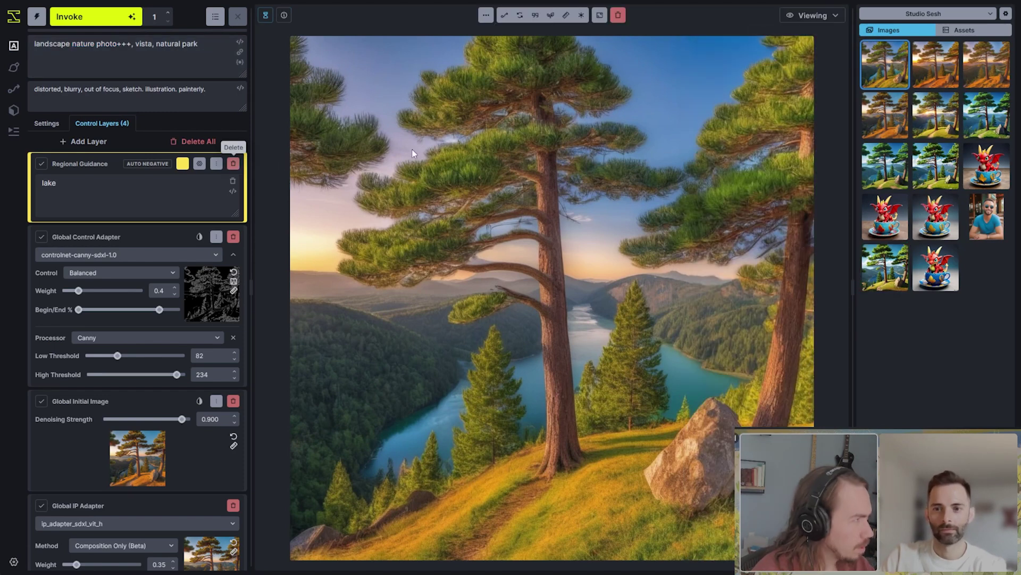
Open the portrait of the man in sunglasses from the gallery and delete the "lake" regional guidance layer.
left_click(983, 219)
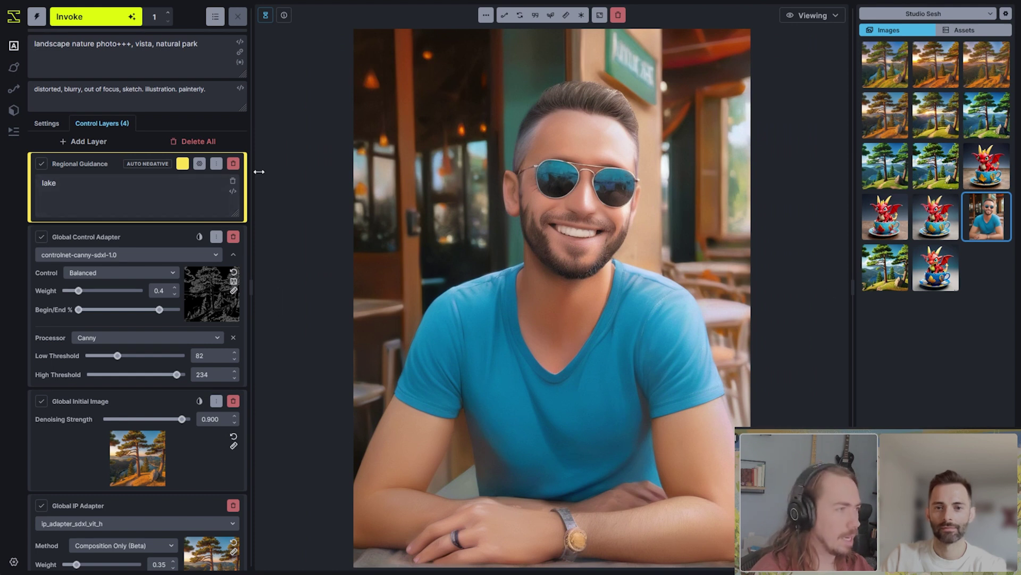
left_click(233, 163)
Switch the generation model to realityfuseXL_v30 and return to the control layers.
left_click(58, 127)
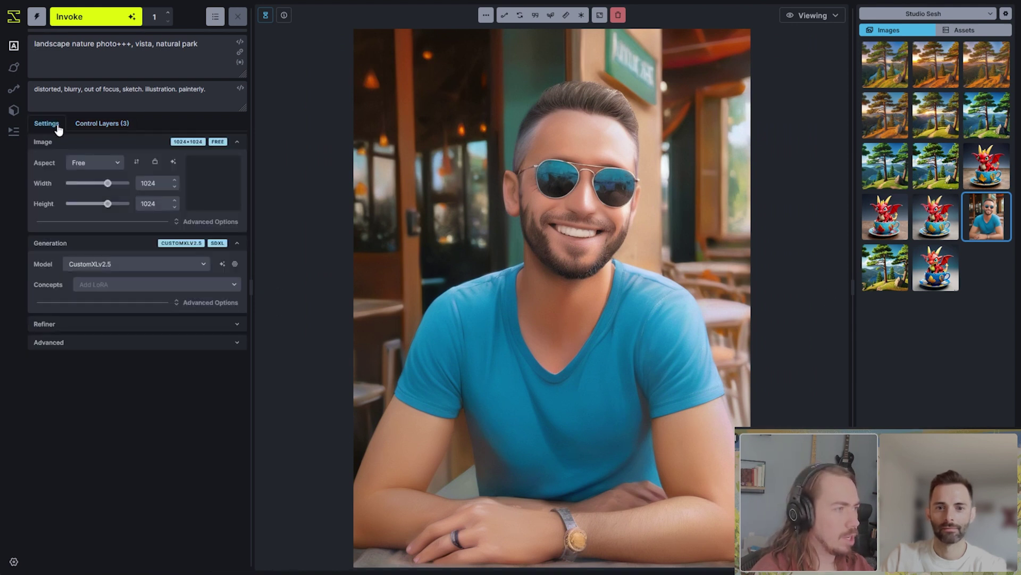
left_click(111, 264)
left_click(126, 369)
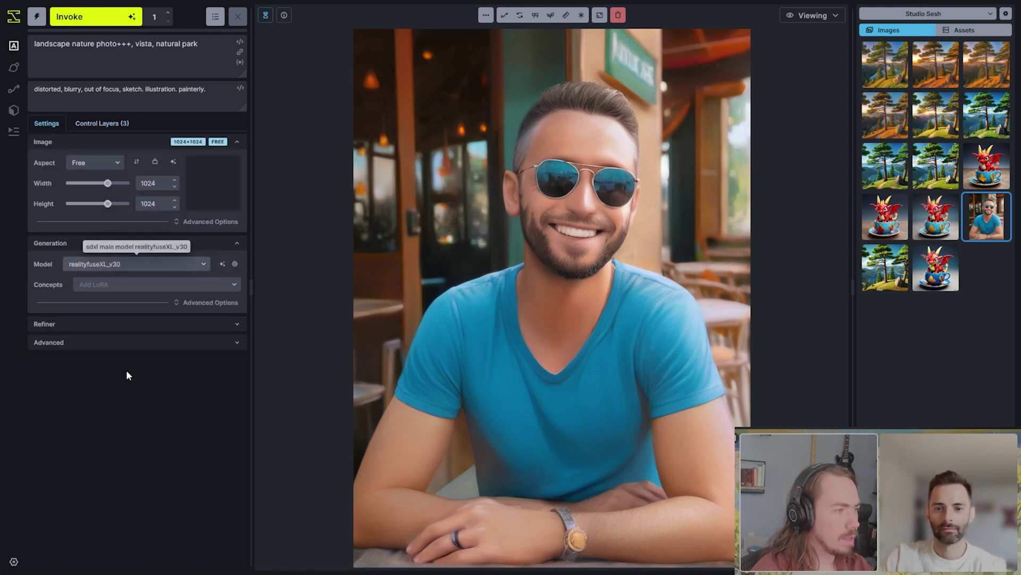
left_click(127, 125)
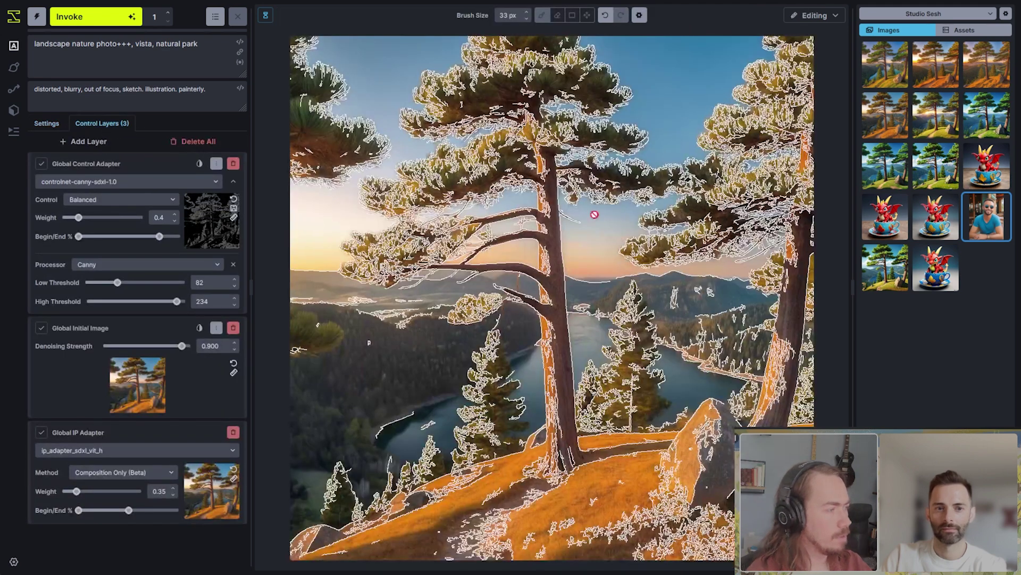
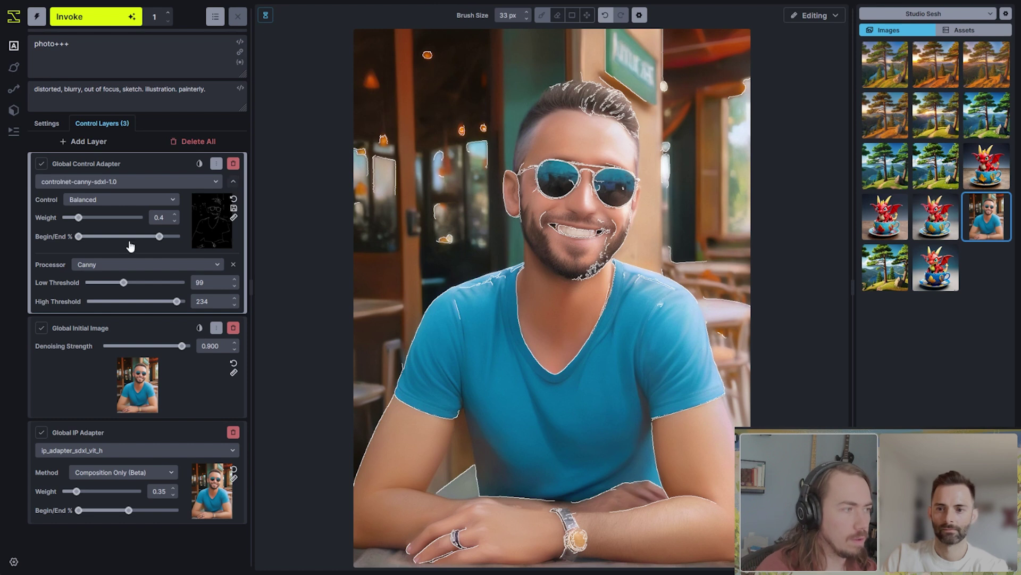
Try a Canny low threshold of 4 and high threshold of 12 on the portrait's control adapter.
left_click_drag(123, 282, 87, 282)
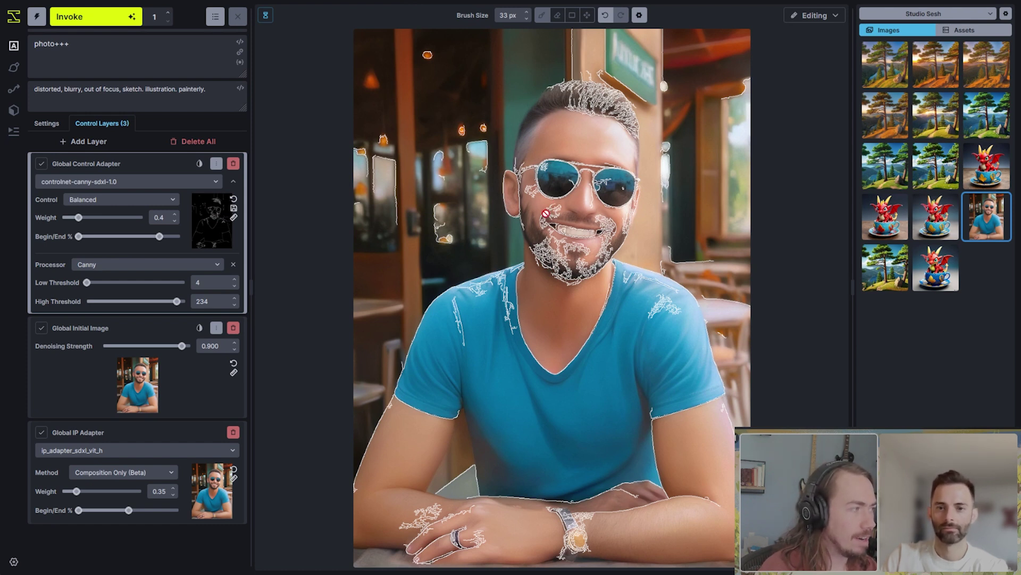
left_click_drag(148, 307, 91, 302)
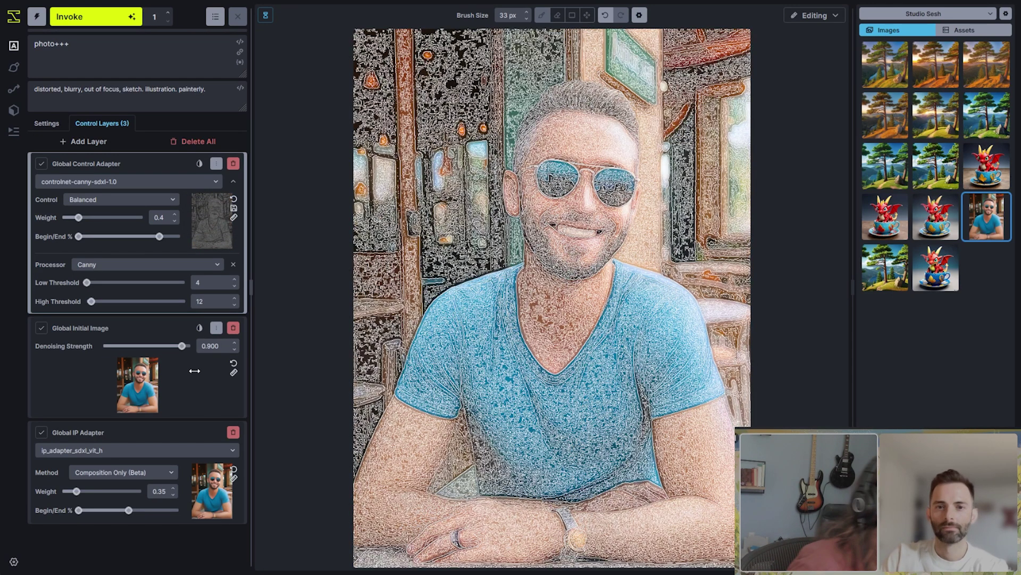
Set the portrait control adapter's Canny high threshold to 237 and low threshold to 121.
left_click(178, 301)
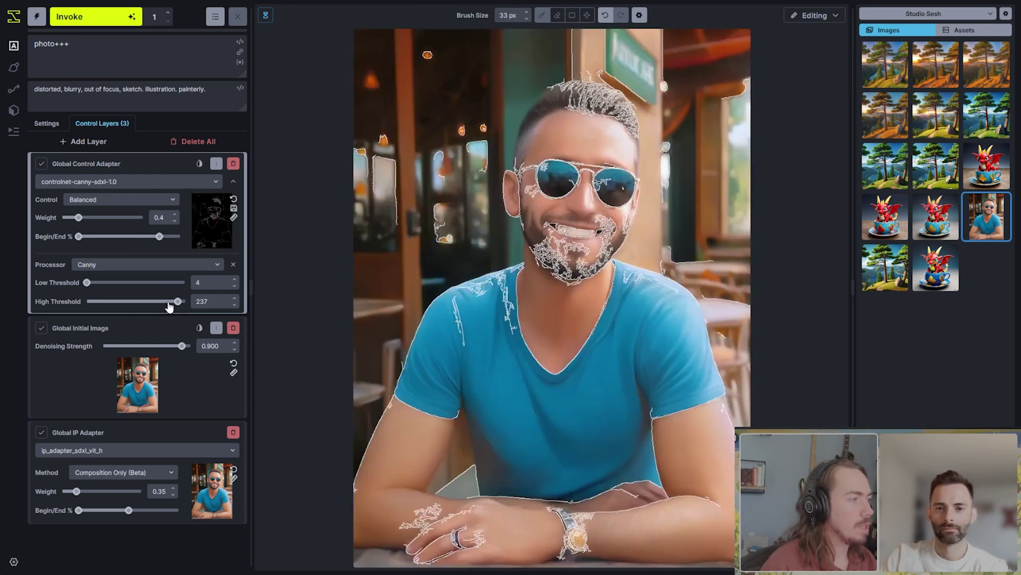
left_click(132, 282)
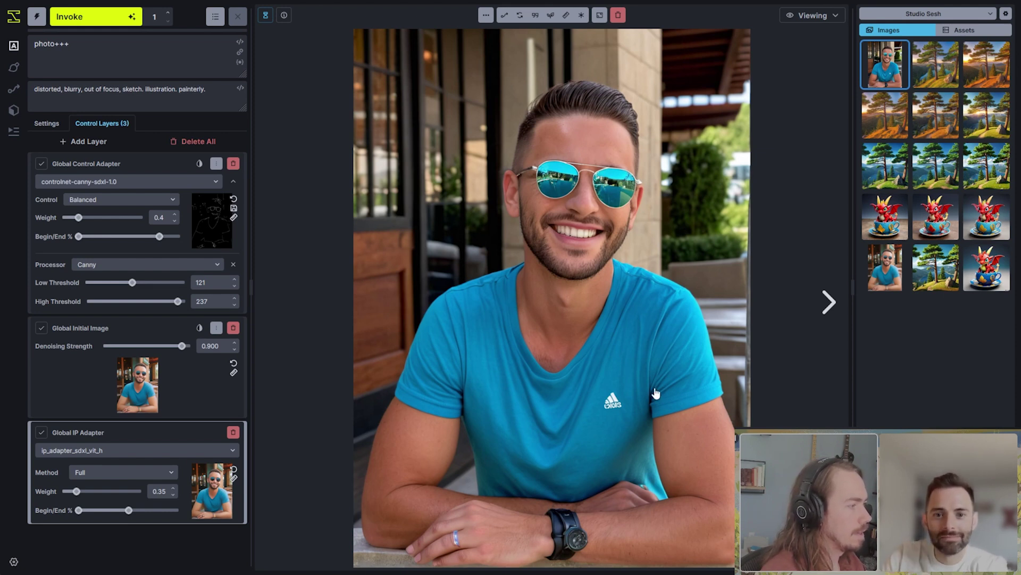
Compare the new photographic portrait with the original using the slider, then exit the comparison.
key("c")
left_click_drag(502, 425, 734, 372)
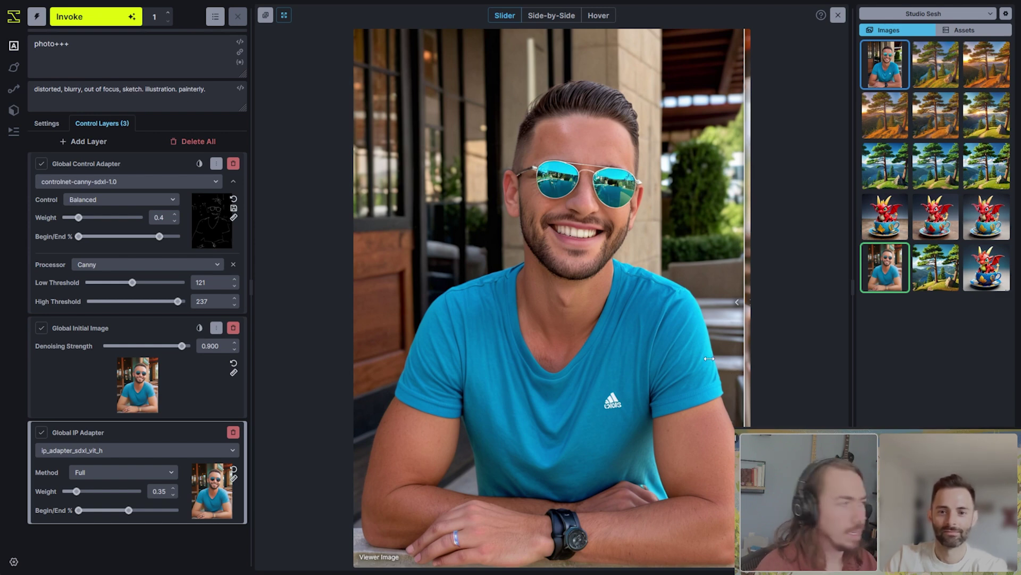
left_click_drag(734, 373, 692, 398)
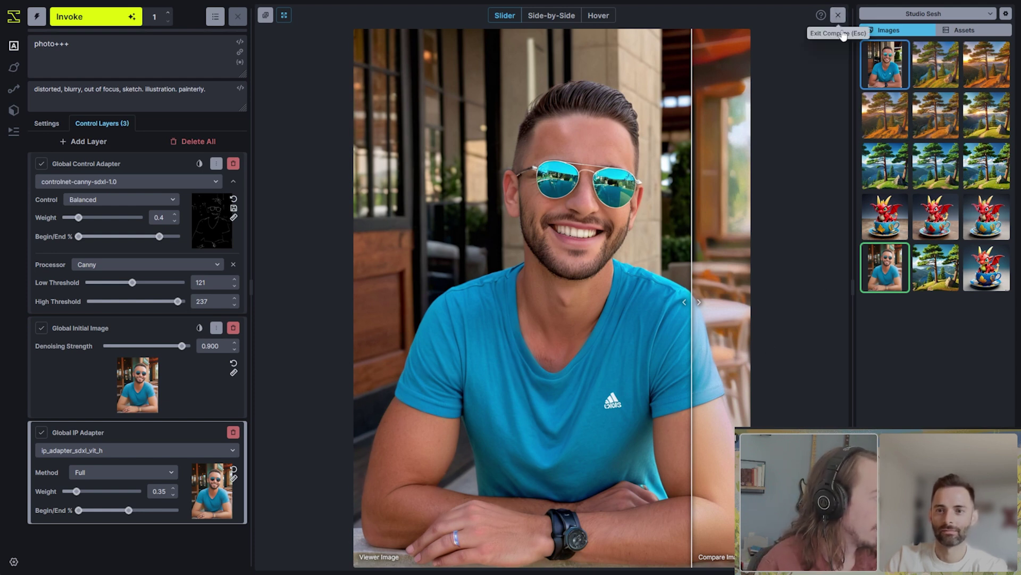
left_click(838, 16)
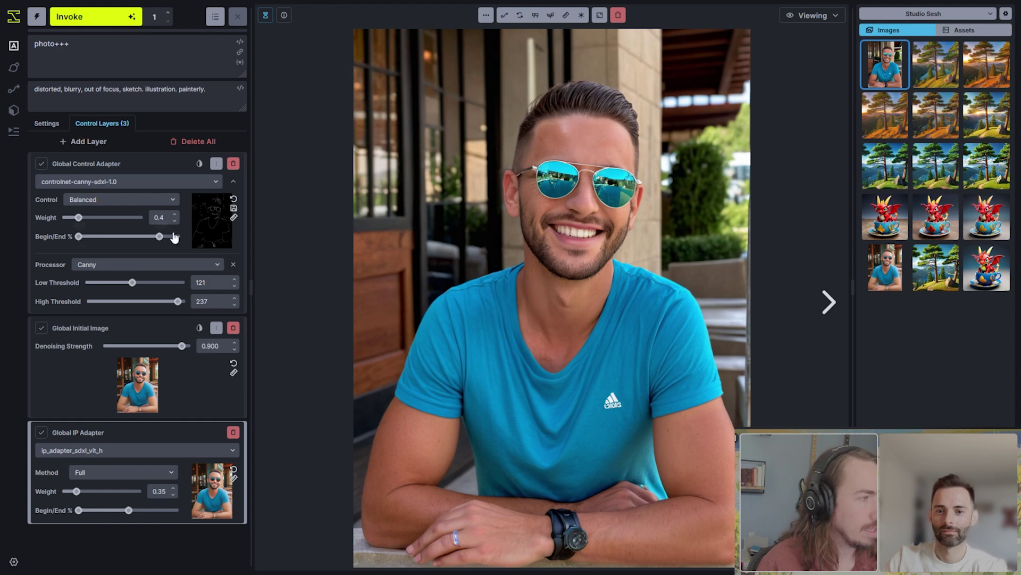
Use the newly generated portrait as the source for both the global control adapter and the global initial image.
left_click_drag(138, 385, 212, 220)
left_click_drag(476, 231, 133, 387)
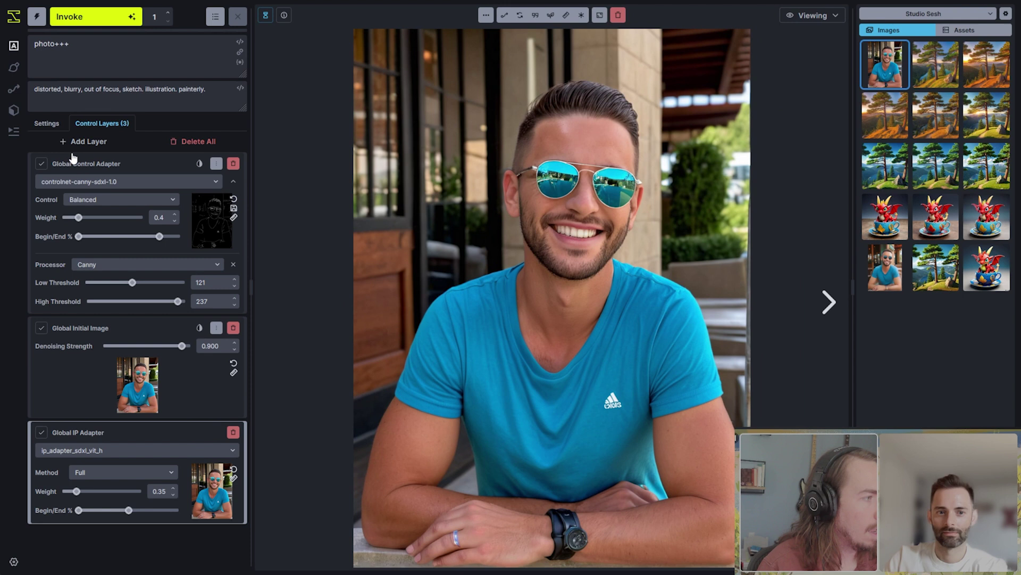
Switch the generation model to 3dvibe.
left_click(48, 124)
left_click(107, 264)
left_click(107, 296)
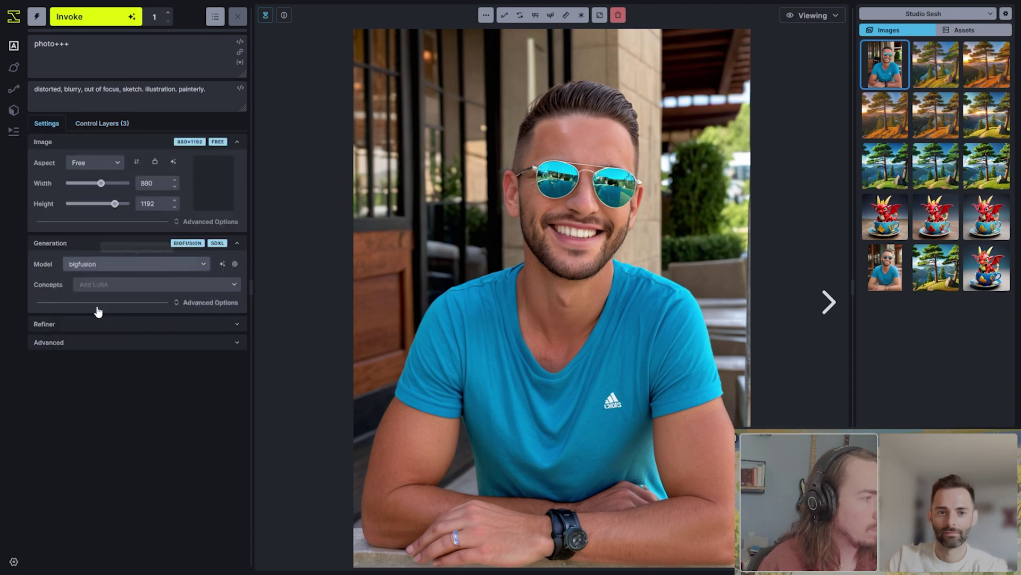
left_click(133, 263)
key("Escape")
Replace the prompt with "(3dVib3 style)++, animated cartoon", set the negative prompt to "distorted, blurry, out of focus, sketch. photo", and generate an image.
left_click(113, 74)
key("ctrl+a")
type("(")
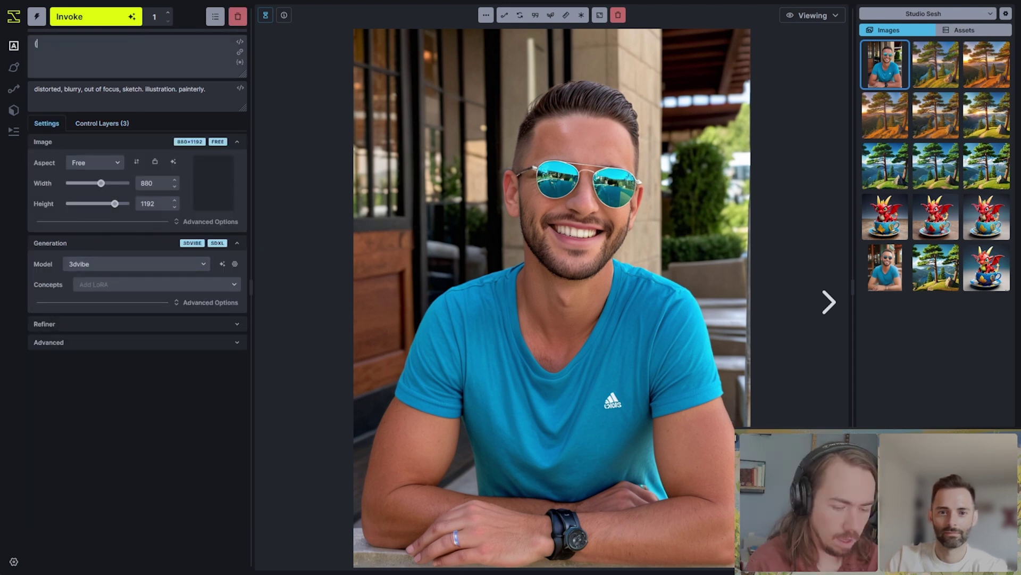
type("3dVib3 st")
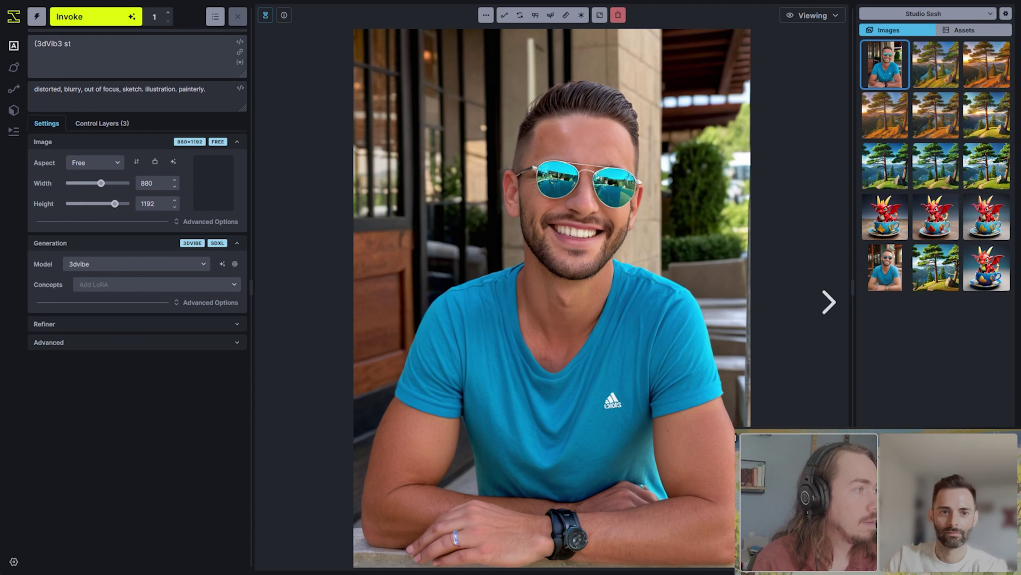
type("yle)++, a")
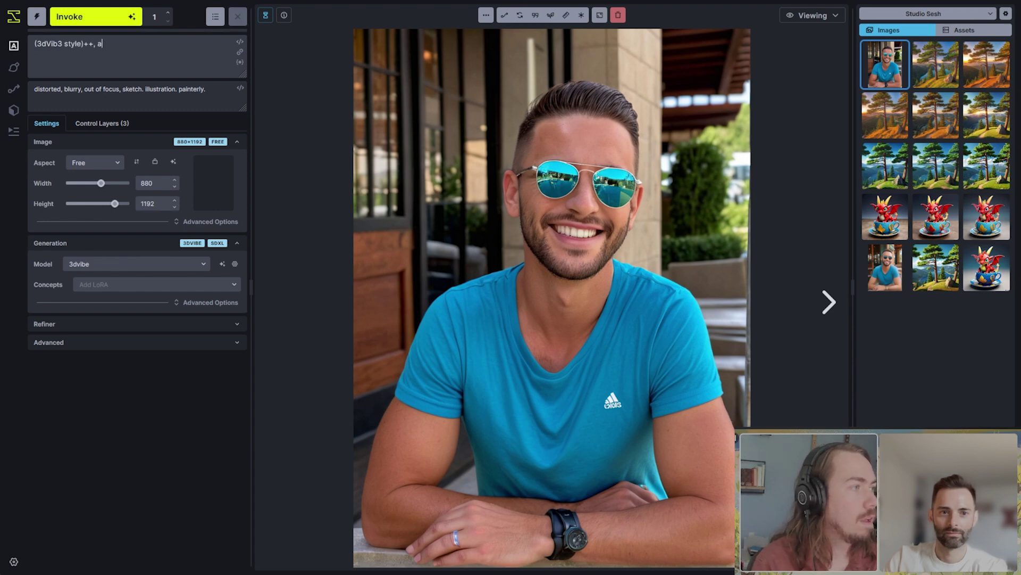
type("nimated cartoon")
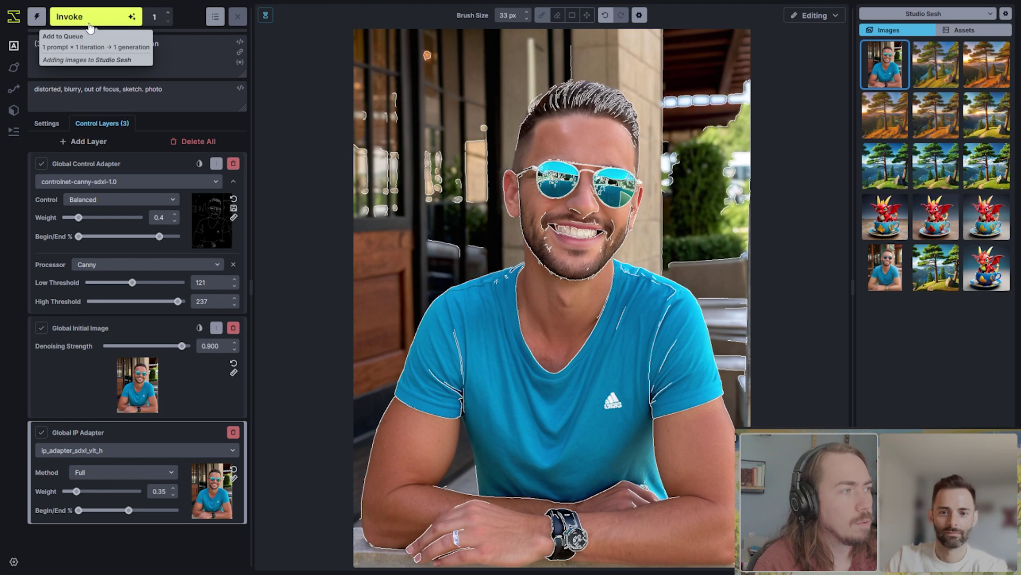
left_click(89, 21)
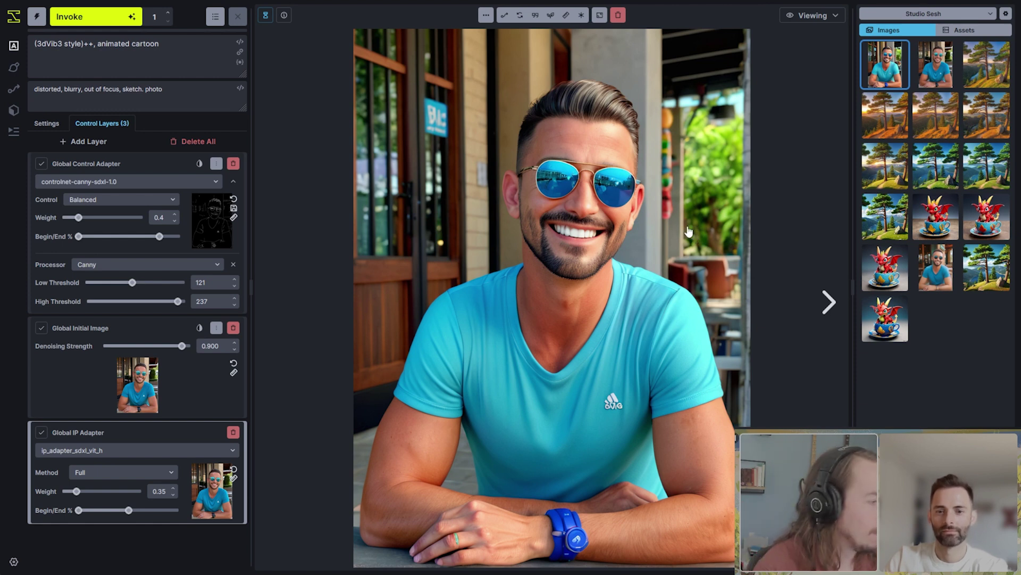
Lower the Canny control adapter's weight to 0.350, shorten its end percentage to about 40%, and generate the portrait again.
left_click_drag(82, 228, 80, 227)
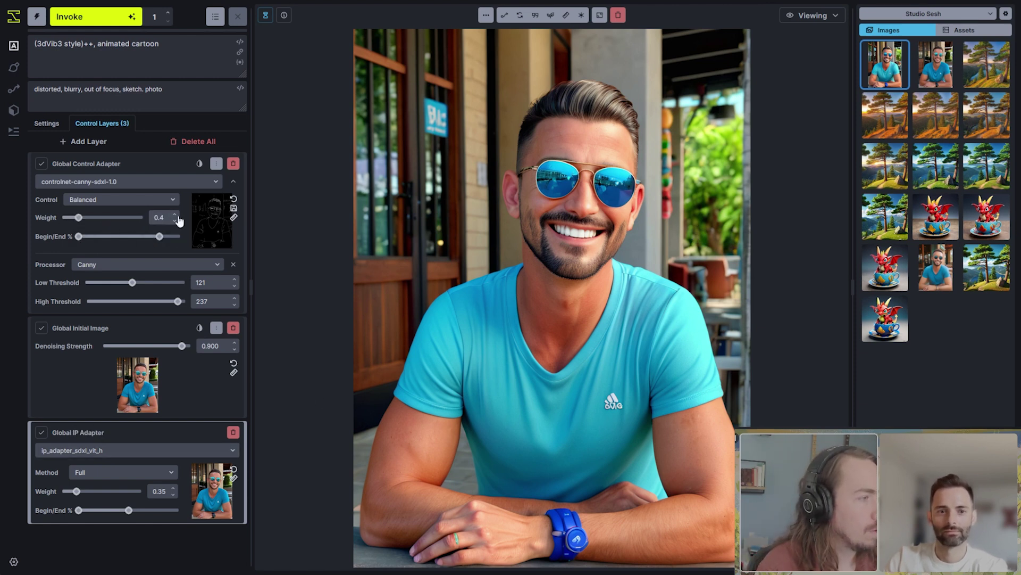
left_click(177, 222)
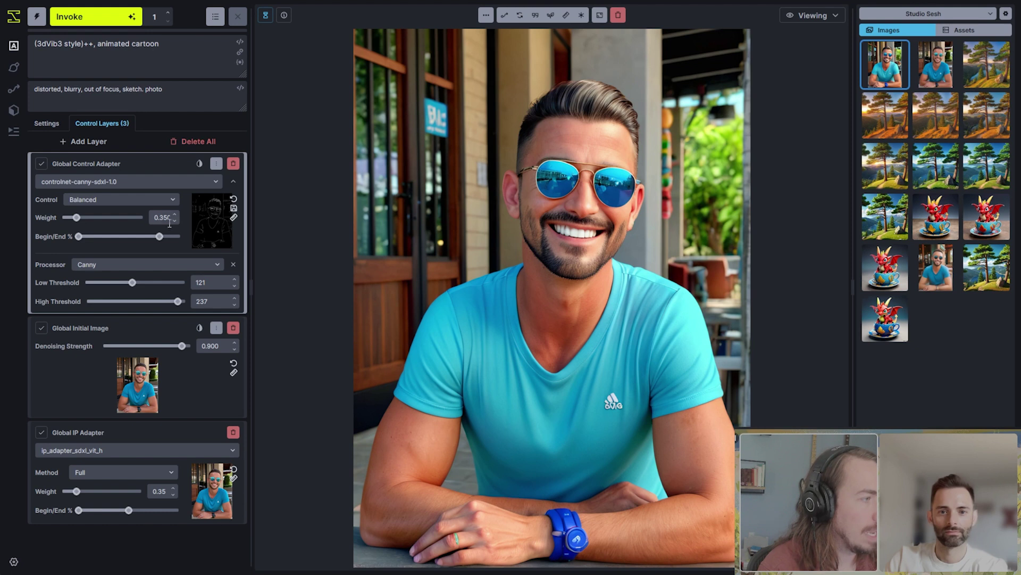
left_click_drag(159, 237, 128, 241)
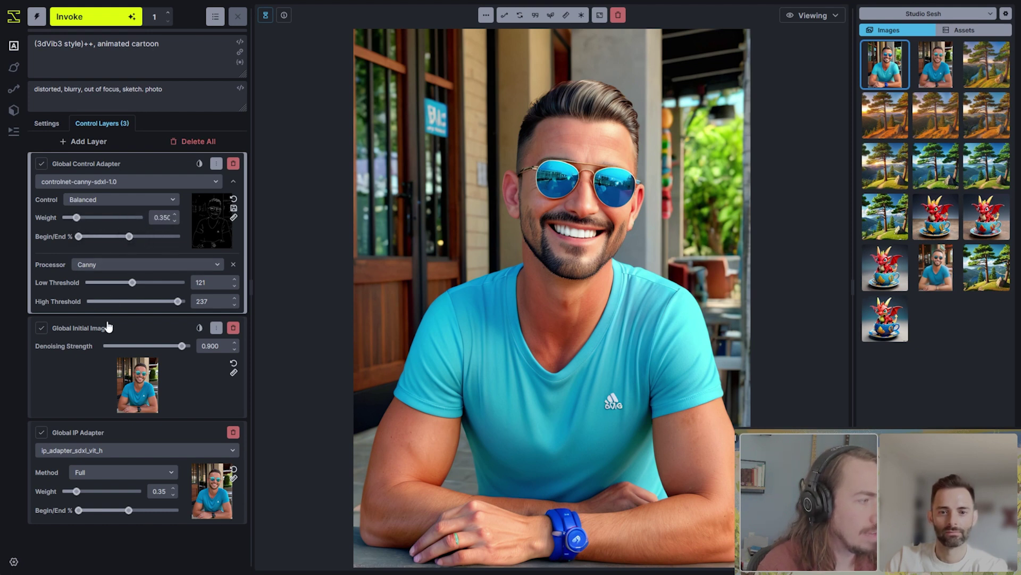
left_click(125, 50)
key("ctrl+Return")
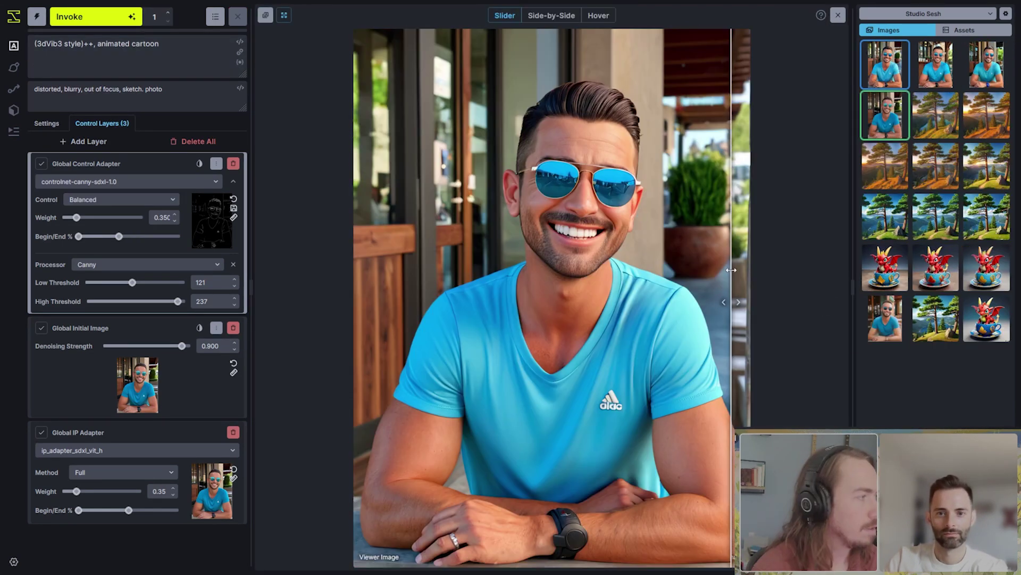
Compare the newest cartoon-style portrait with the photographic version by sweeping the comparison slider across the image.
left_click_drag(732, 270, 647, 266)
left_click_drag(543, 263, 387, 262)
left_click_drag(730, 262, 749, 262)
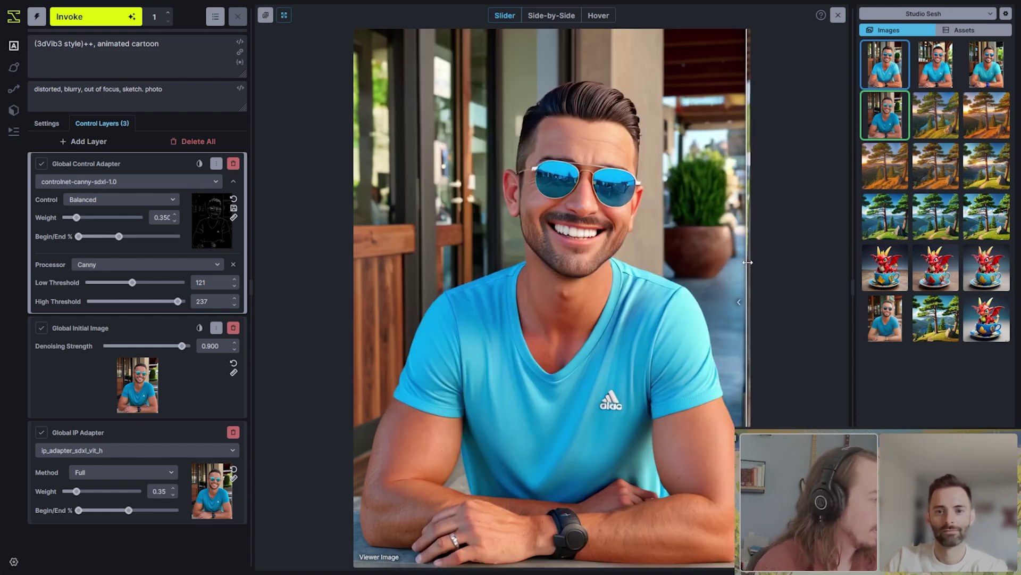
Set the Canny control adapter's control mode to Prompt and generate another portrait.
left_click(89, 201)
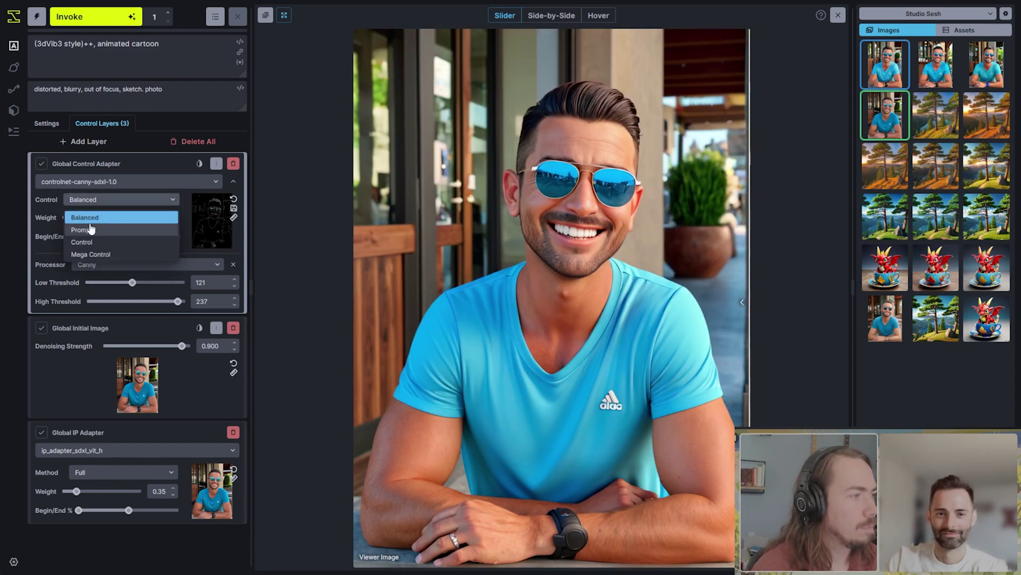
left_click(91, 225)
left_click(86, 21)
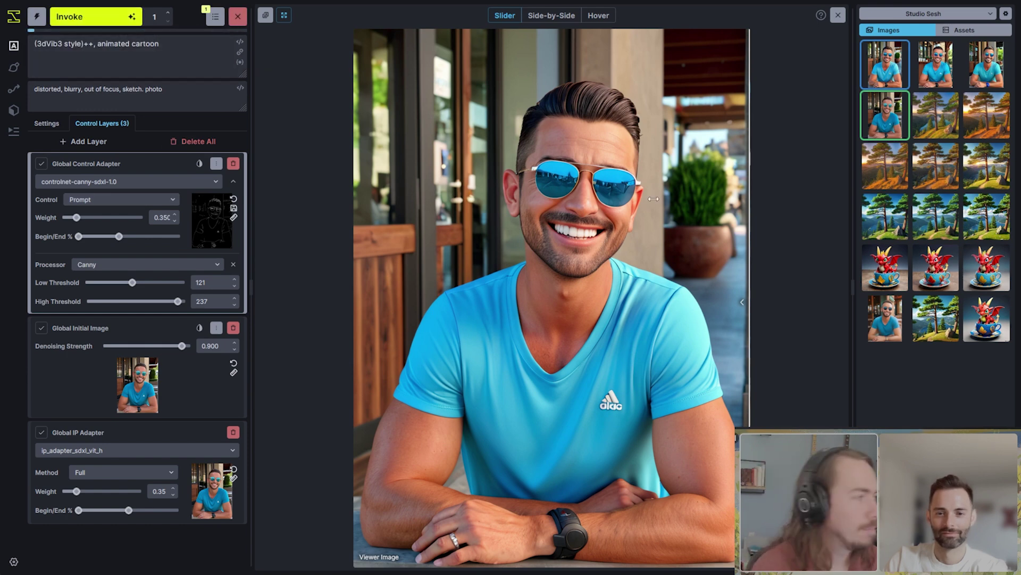
Exit the comparison and examine the Prompt-mode portrait against the previous cartoon result and the photographic source in the gallery.
left_click(836, 17)
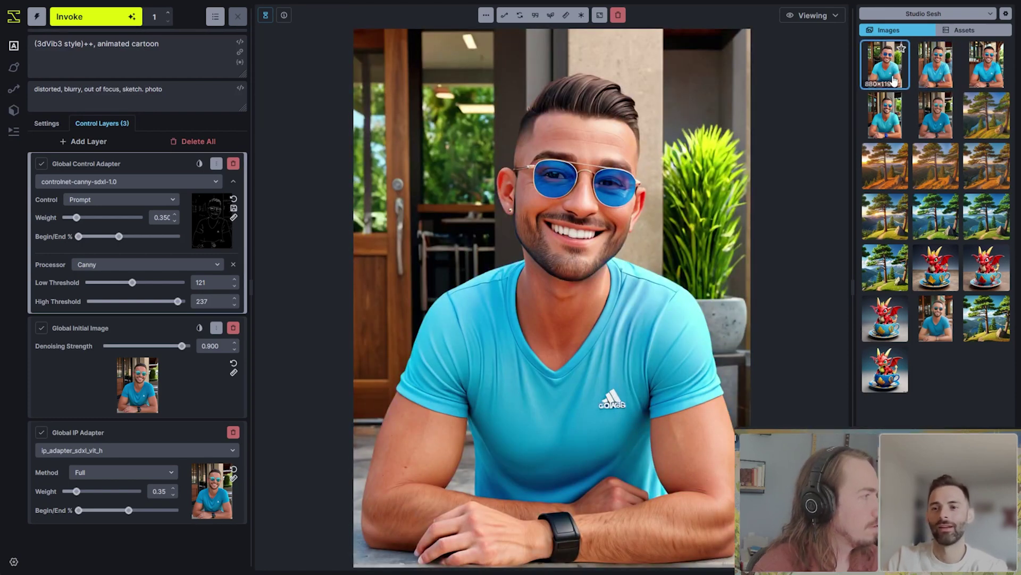
left_click(932, 68)
left_click(888, 78)
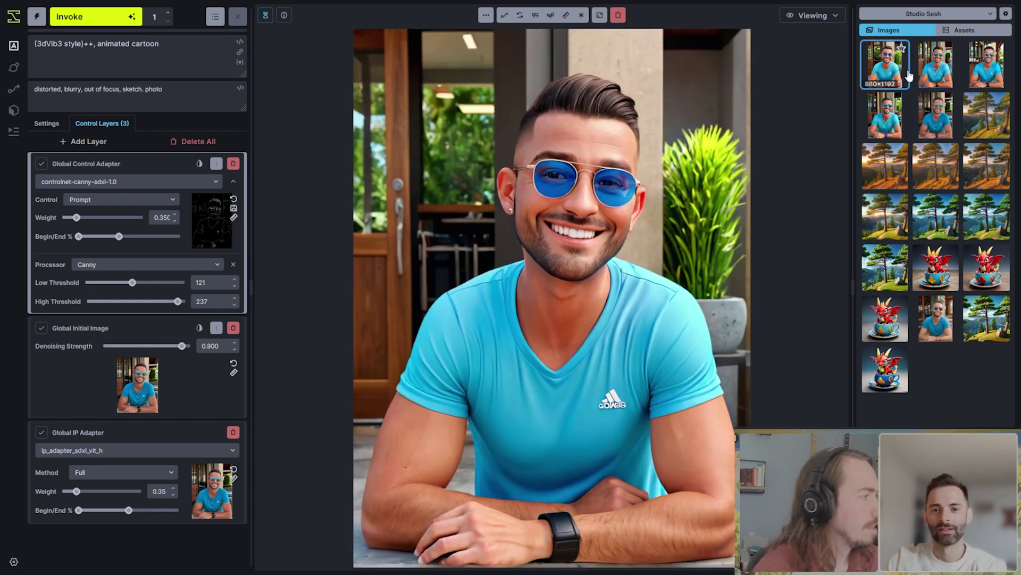
left_click(932, 68)
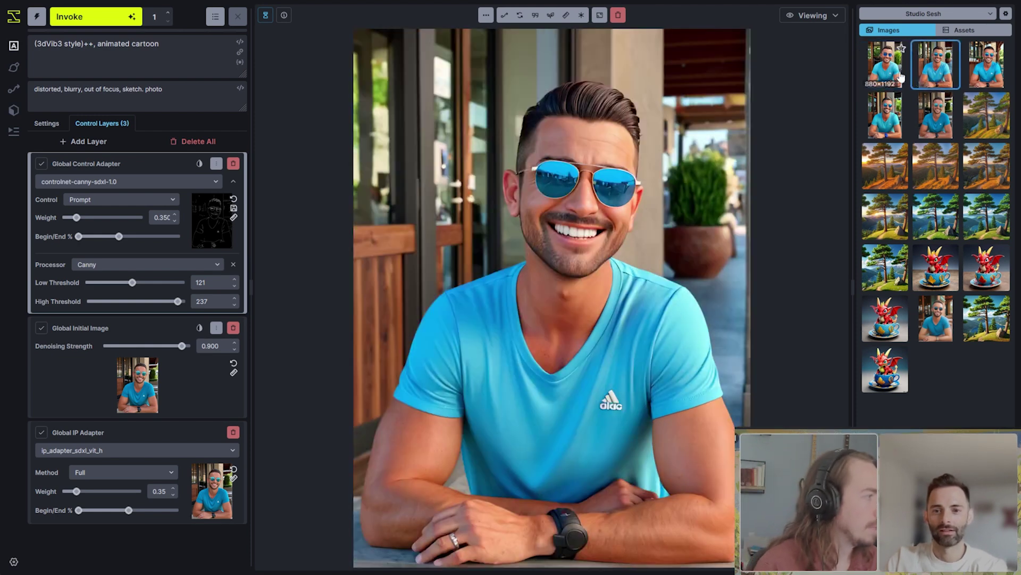
left_click(887, 68)
left_click(937, 69)
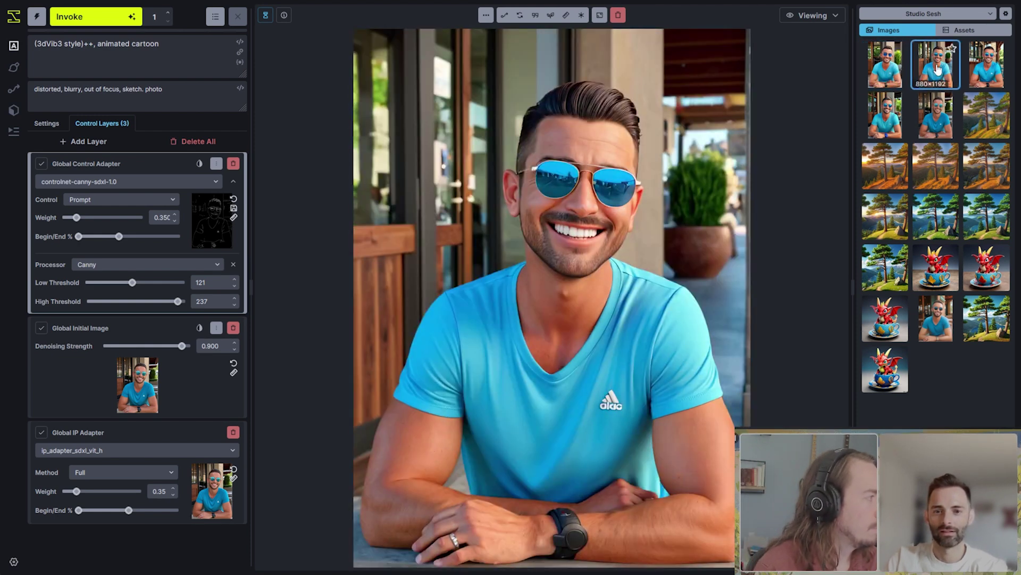
left_click(905, 74)
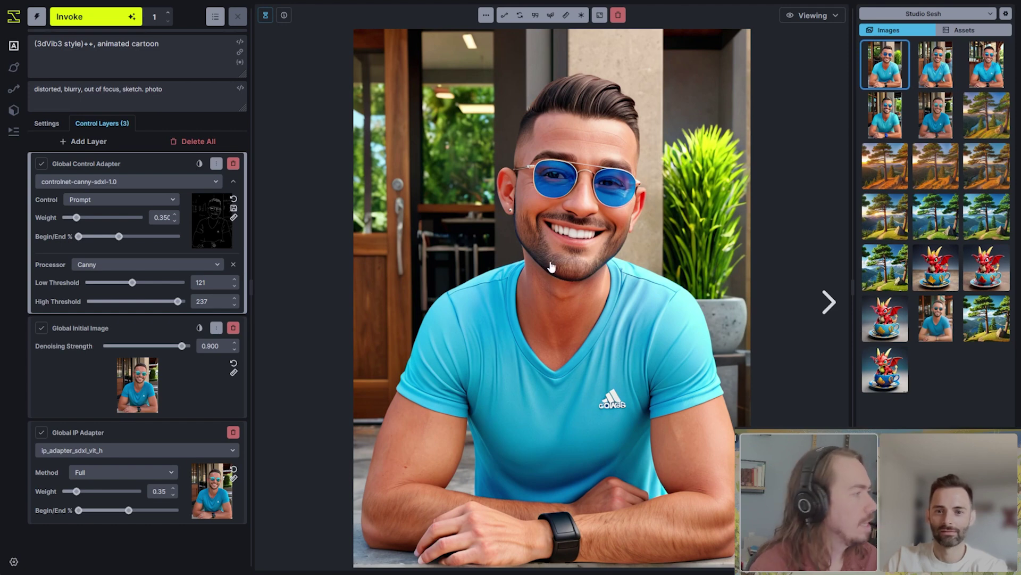
left_click(936, 64)
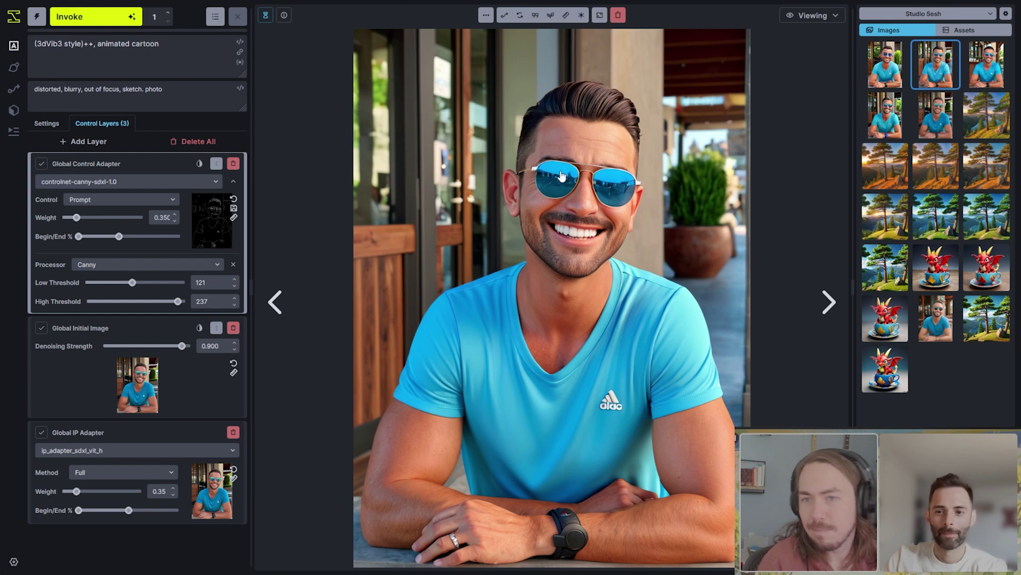
left_click(927, 110)
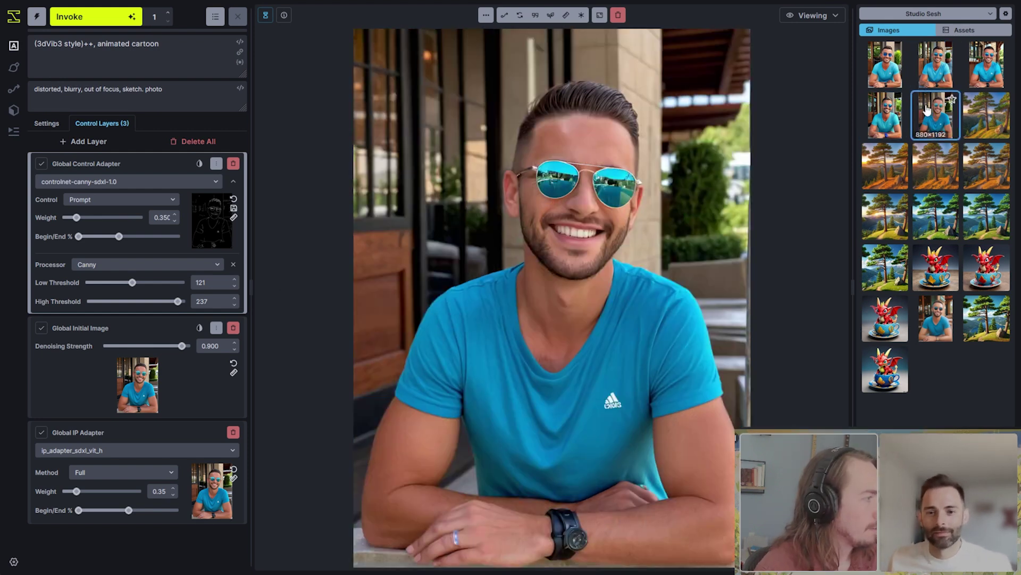